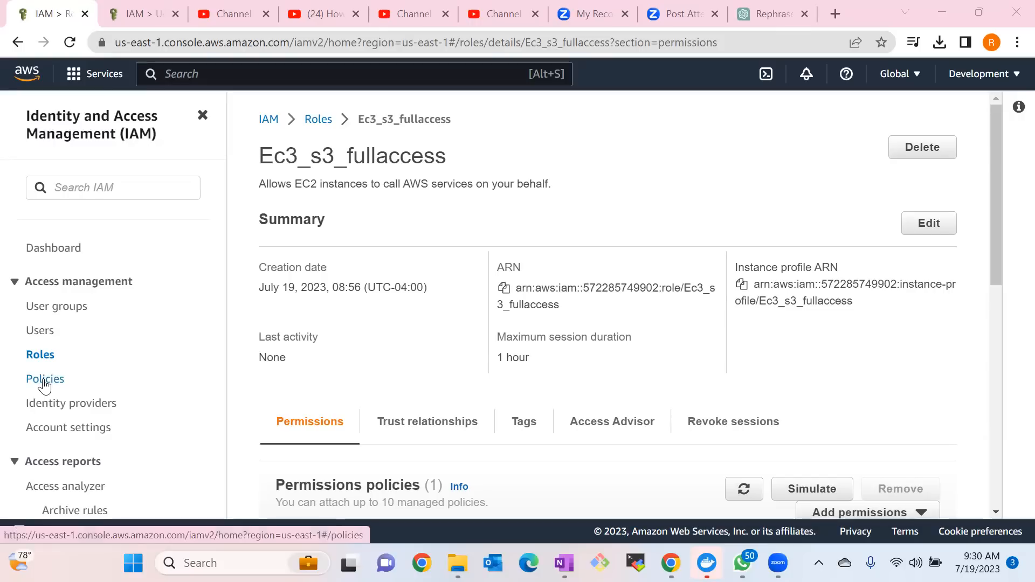
- Start creating a new IAM policy and look at its JSON editor before returning to the Visual editor
click(45, 380)
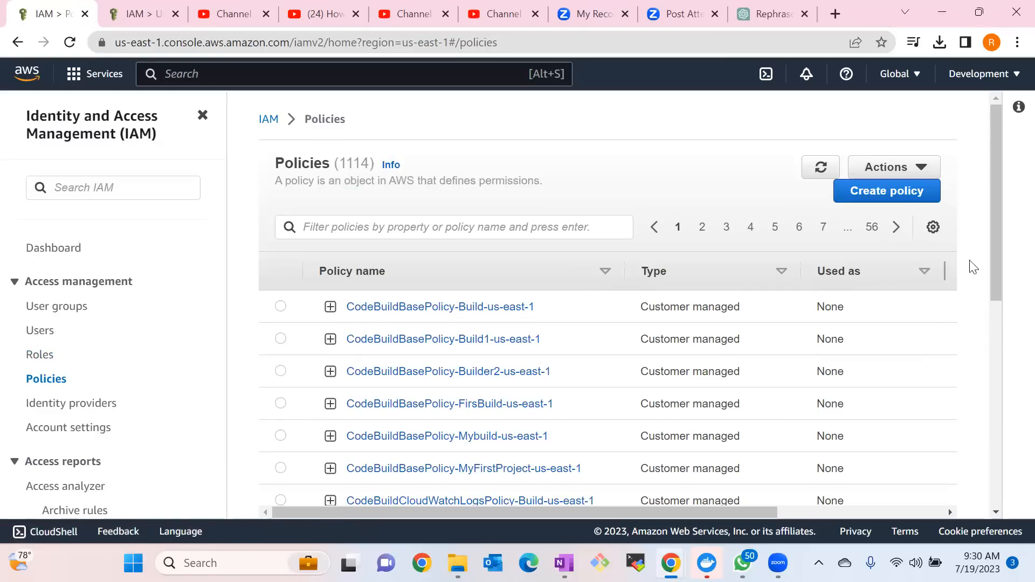
mouse_move(991, 220)
mouse_down()
mouse_move(1013, 362)
mouse_move(1010, 449)
mouse_move(1010, 222)
mouse_up()
click(852, 201)
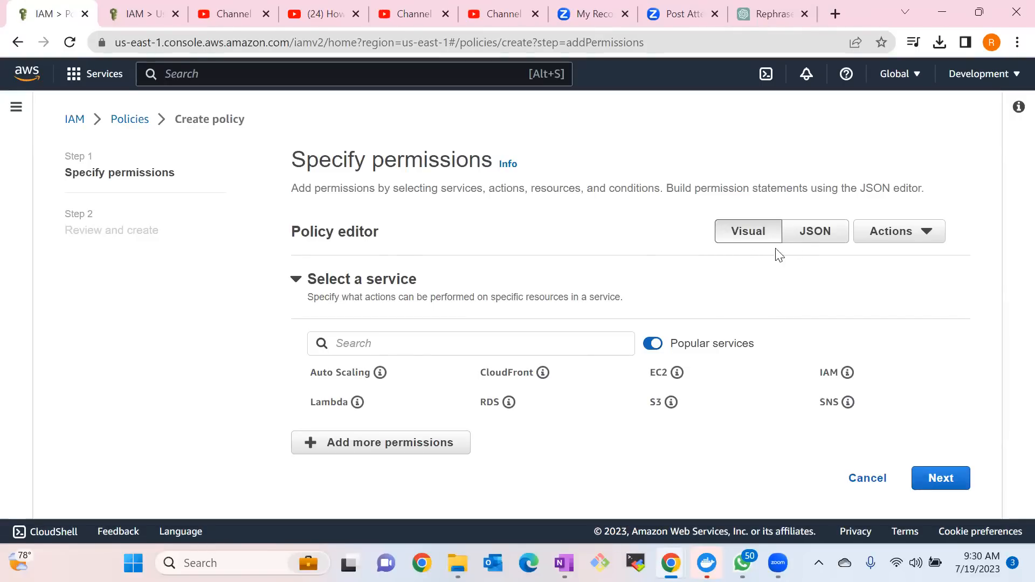
click(812, 233)
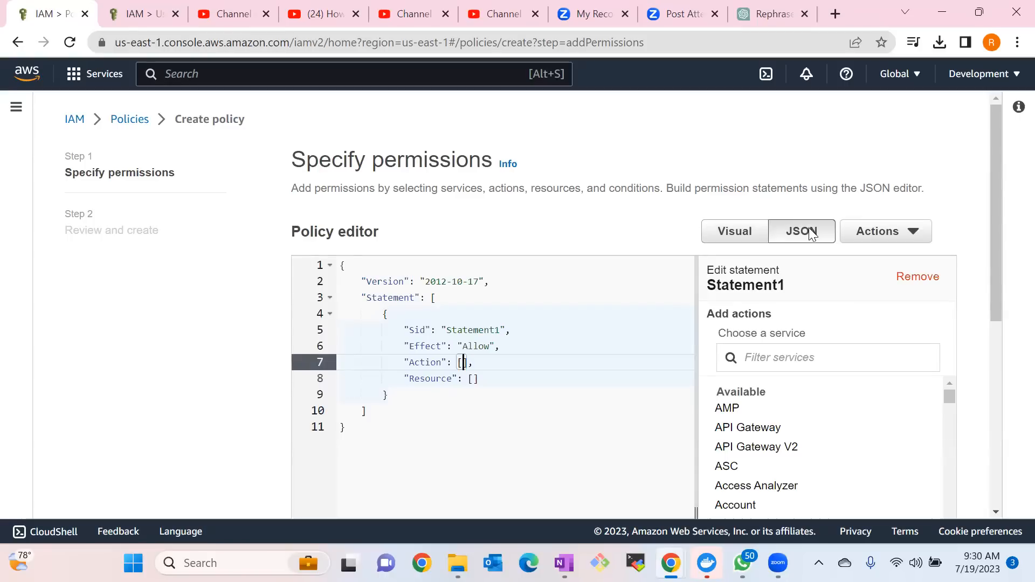
click(733, 233)
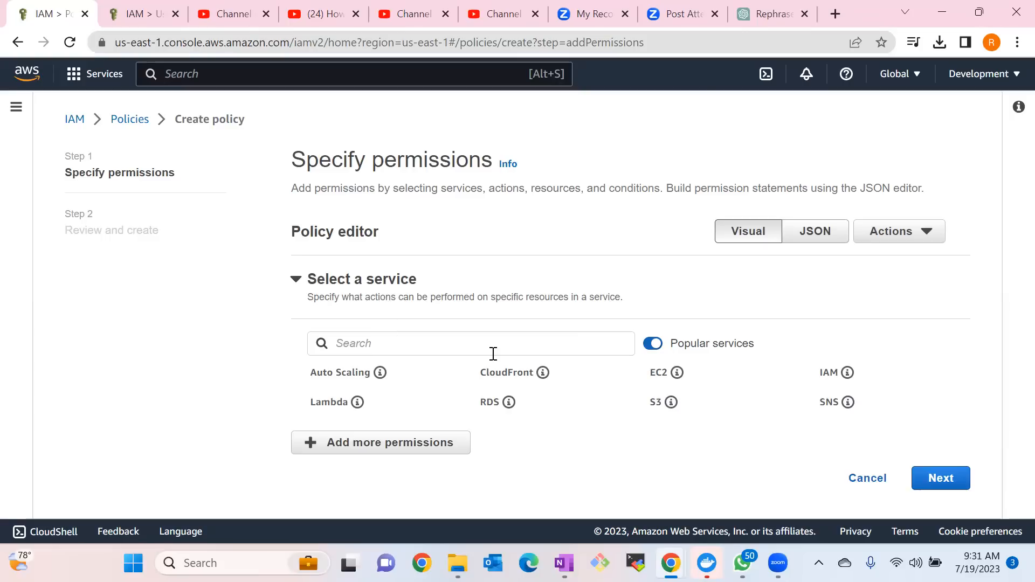
- Search the web for "policy generator" in a new browser tab and open the AWS Policy Generator site
click(834, 13)
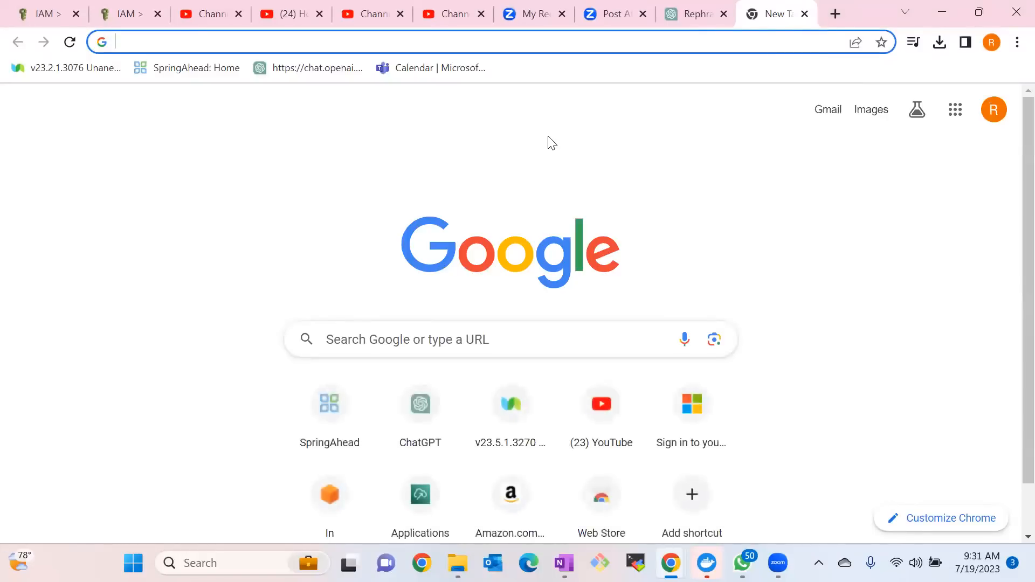
text(poli)
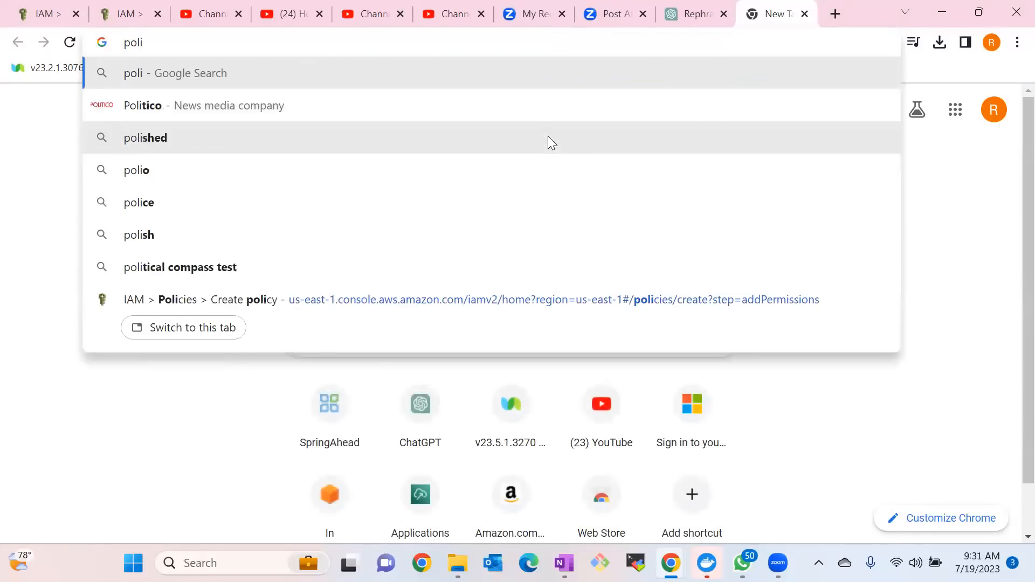
text(cy)
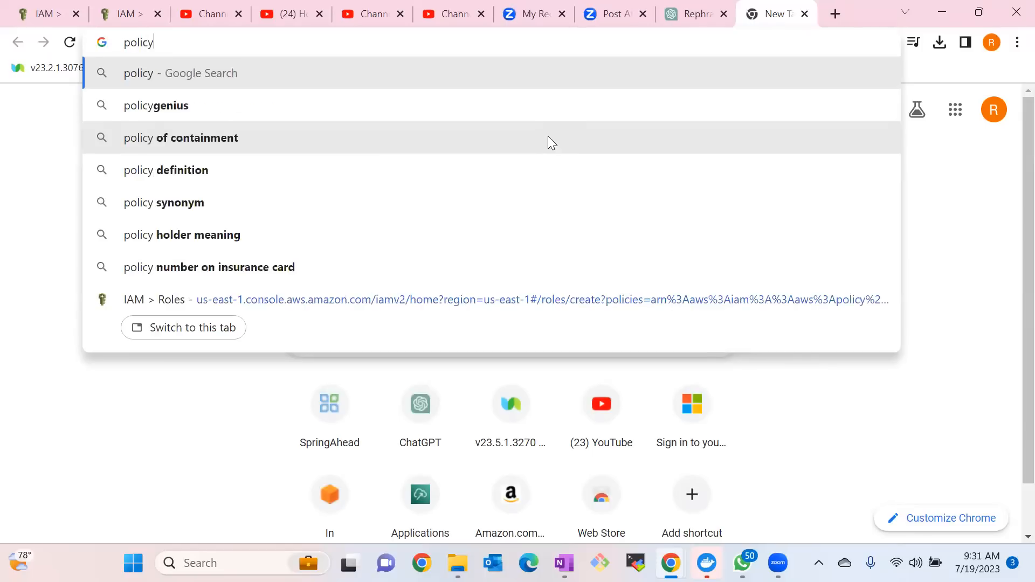
text( gene)
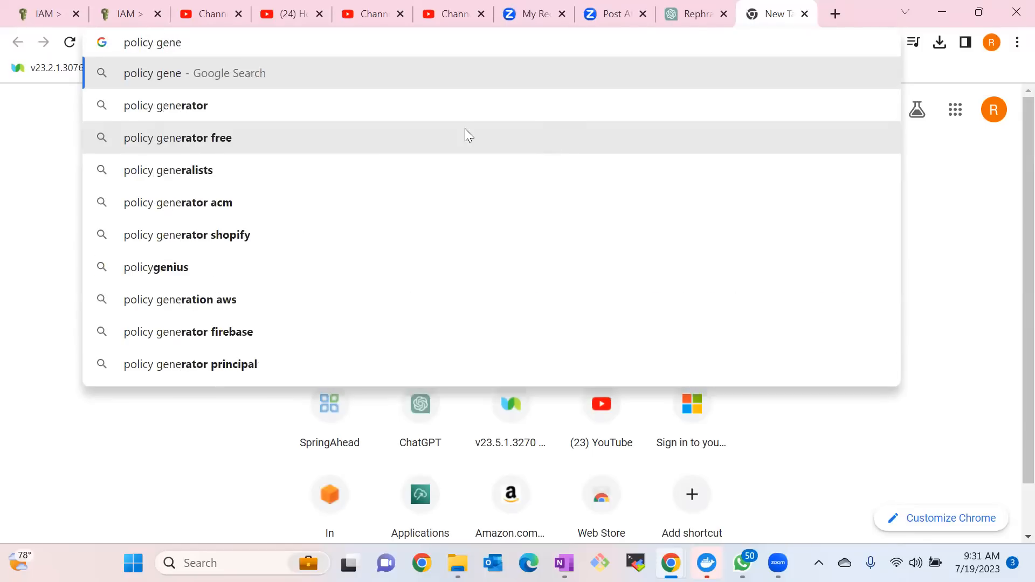
key(Down)
key(Return)
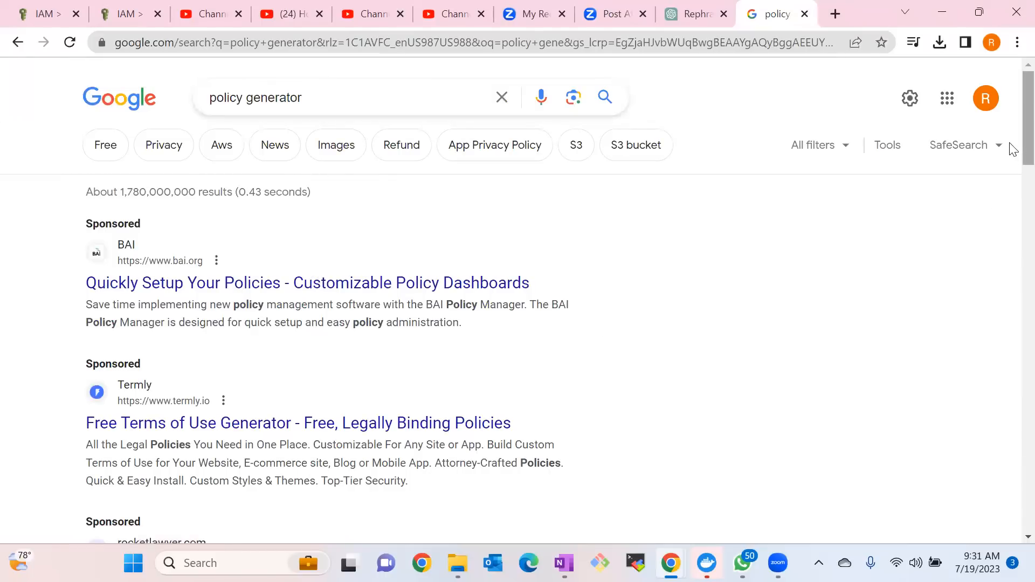
scroll(1014, 151, down, 1)
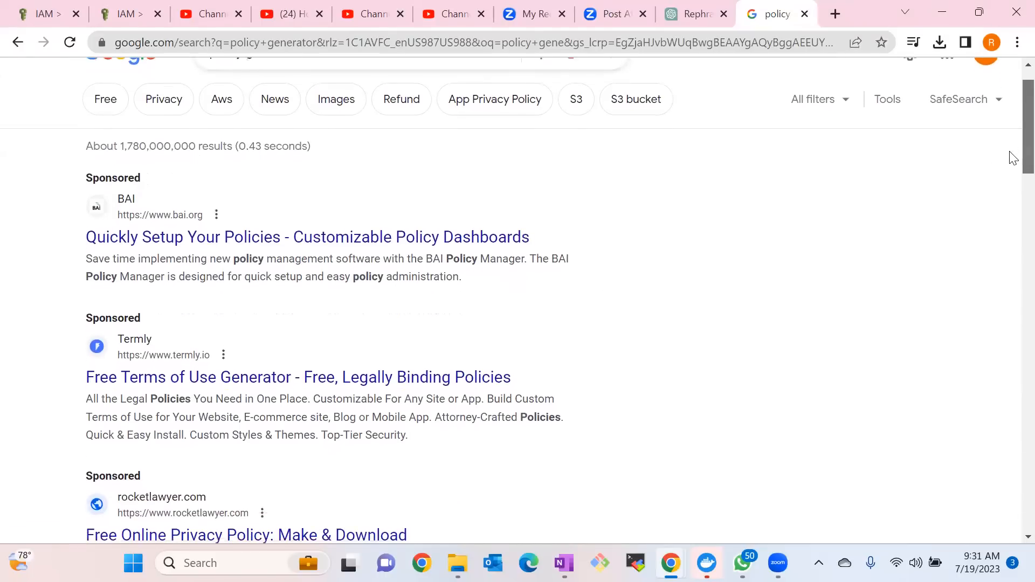
scroll(1014, 158, down, 10)
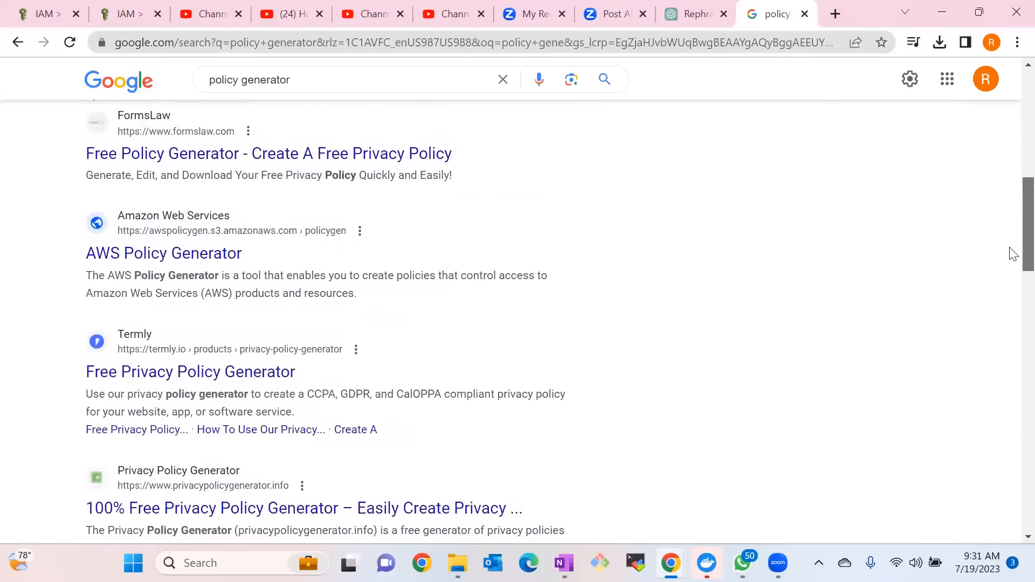
click(200, 255)
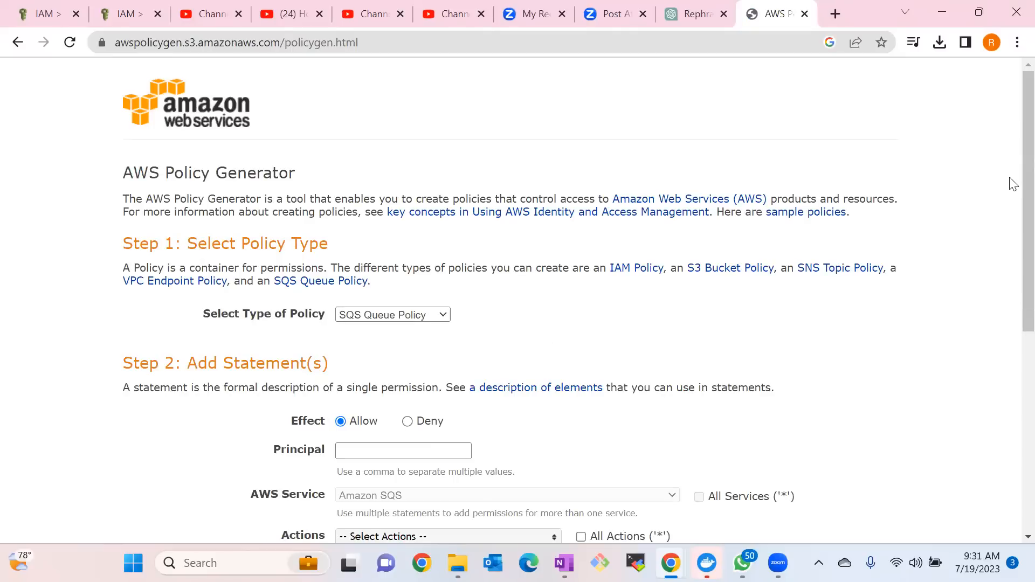
scroll(1013, 180, down, 2)
scroll(1012, 213, down, 3)
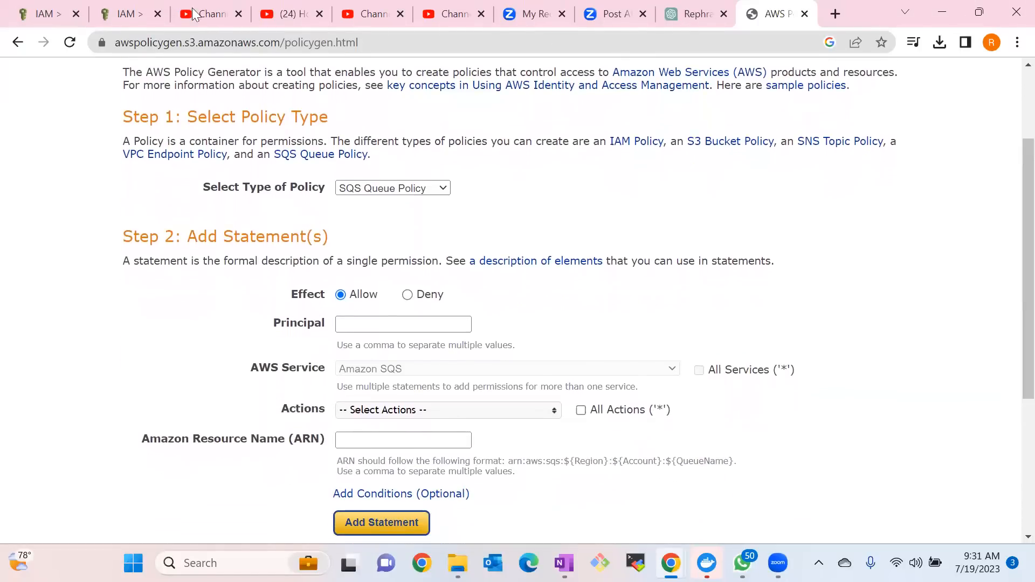
- Return to the IAM policy being created and switch its policy editor to JSON
click(127, 6)
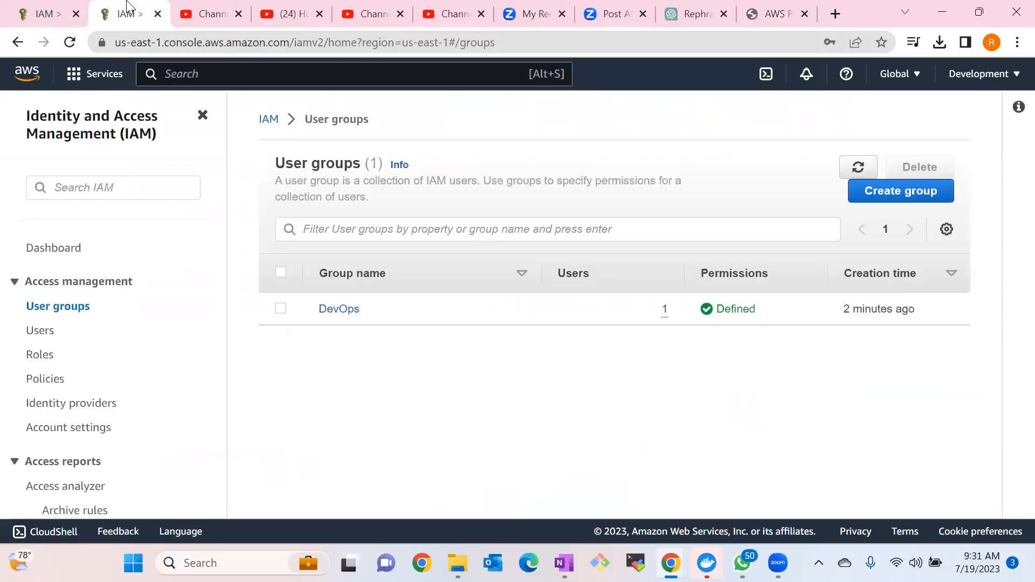
click(58, 13)
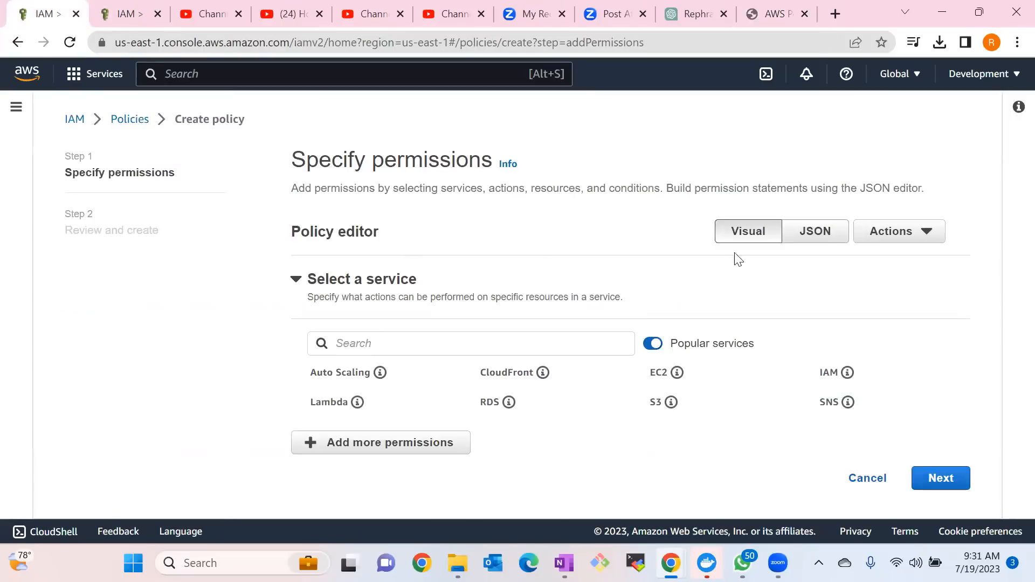
click(813, 228)
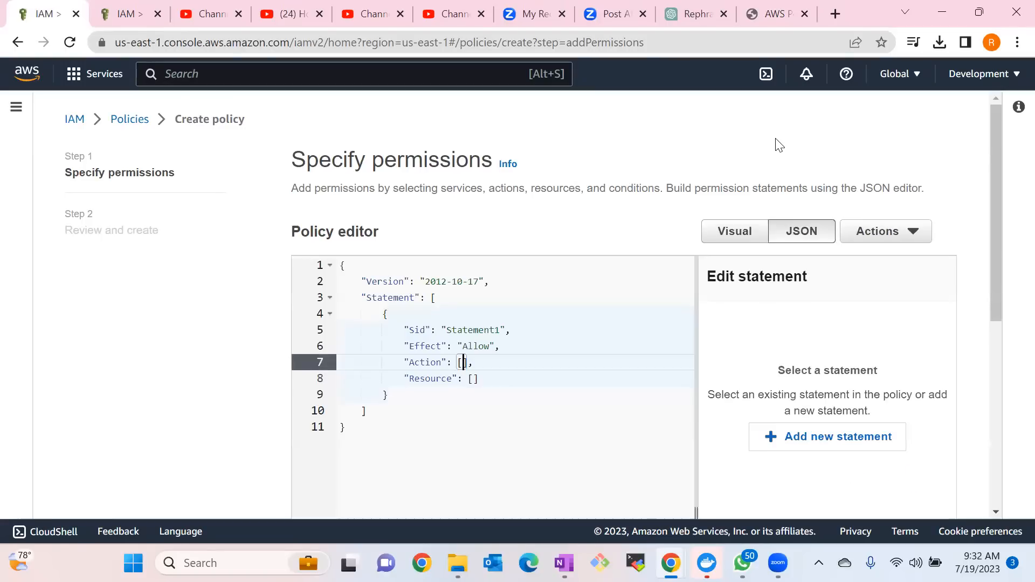
- Go back to the AWS Policy Generator and set the type of policy to IAM Policy
click(762, 10)
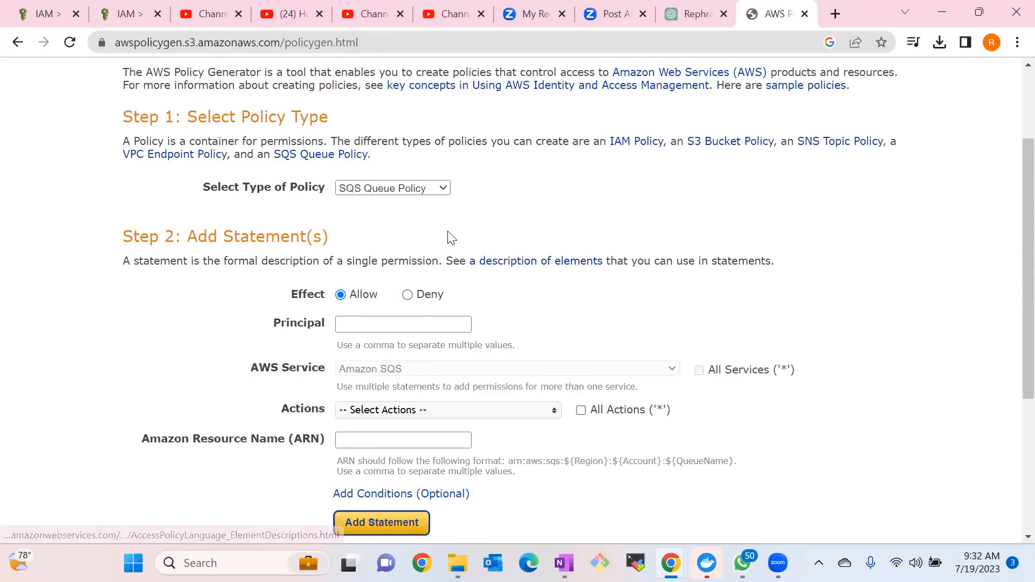
click(443, 188)
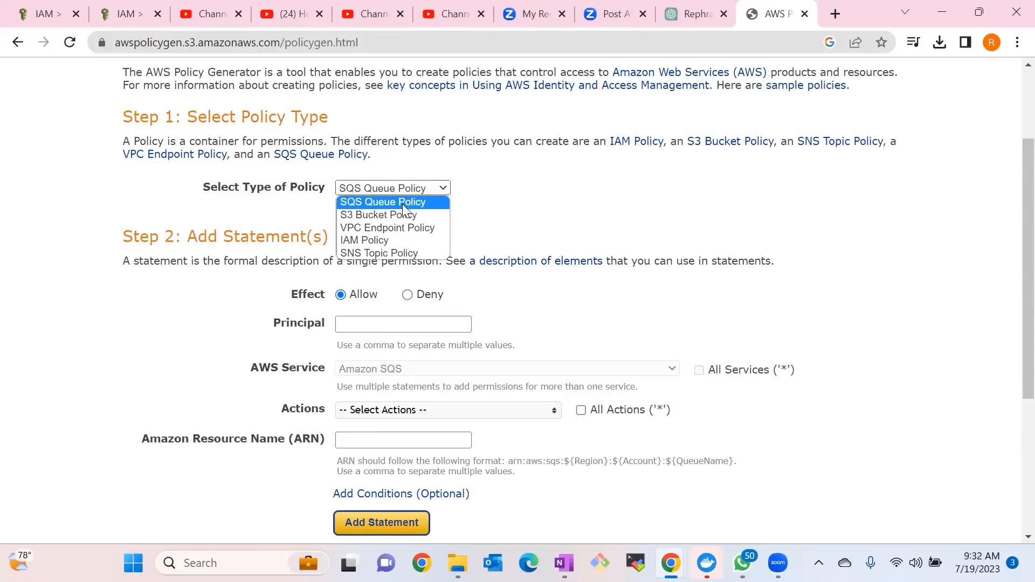
click(521, 181)
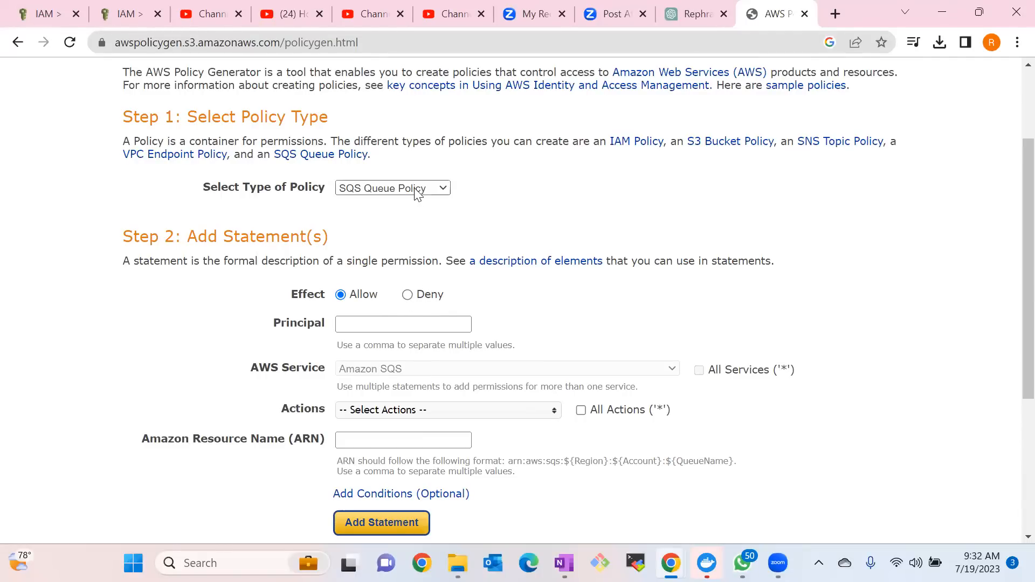
click(439, 189)
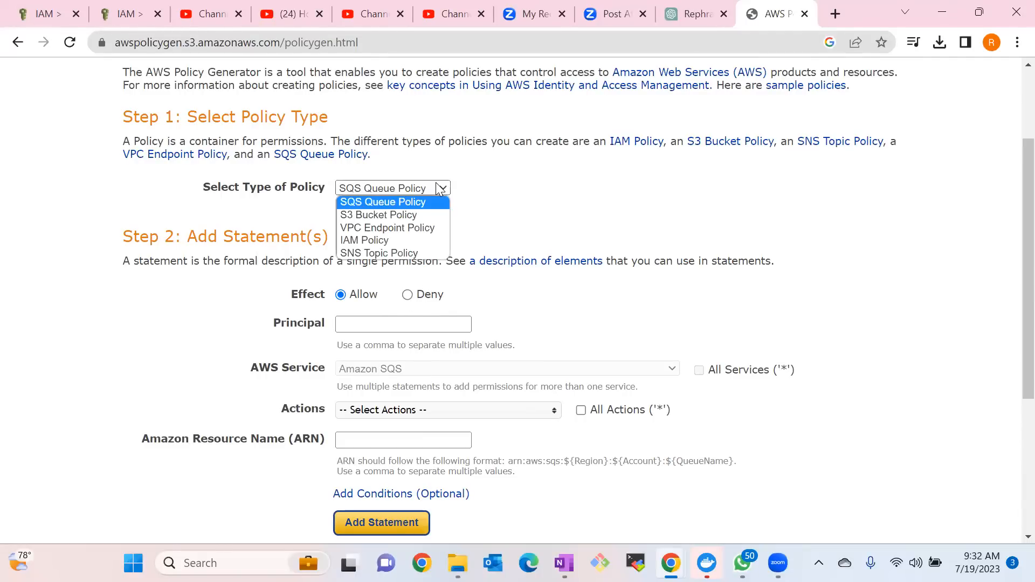
click(385, 242)
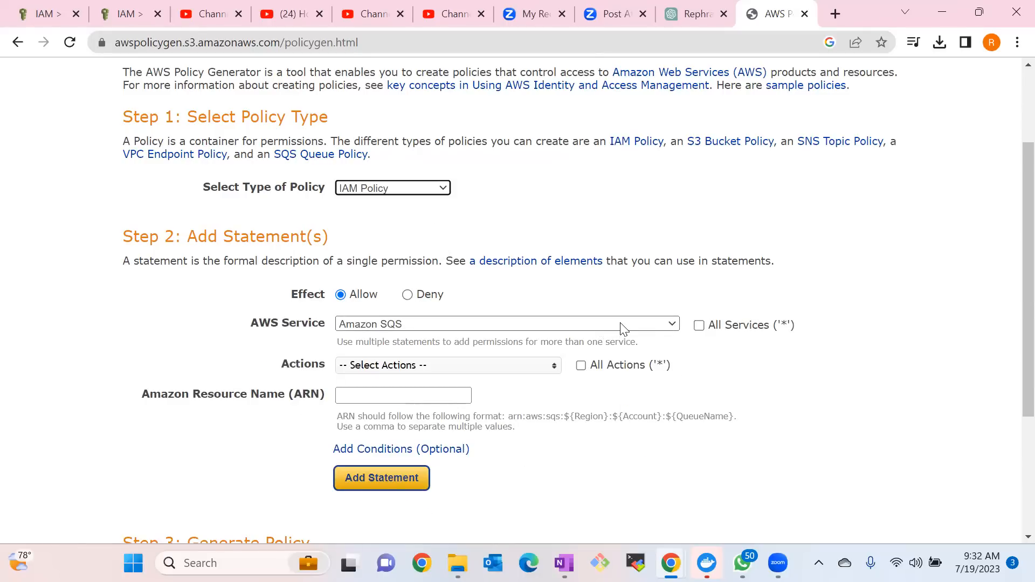
click(640, 325)
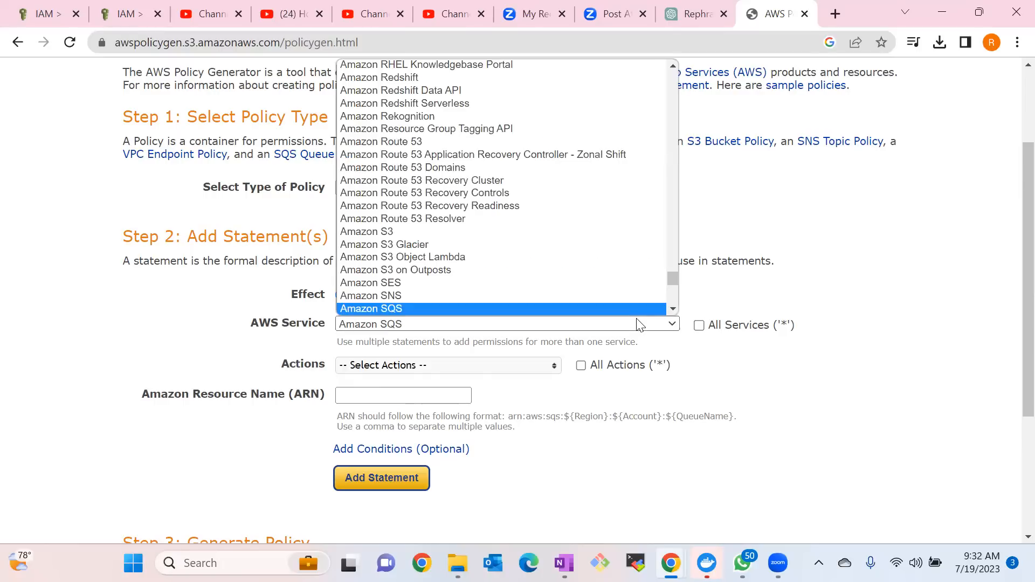
click(733, 399)
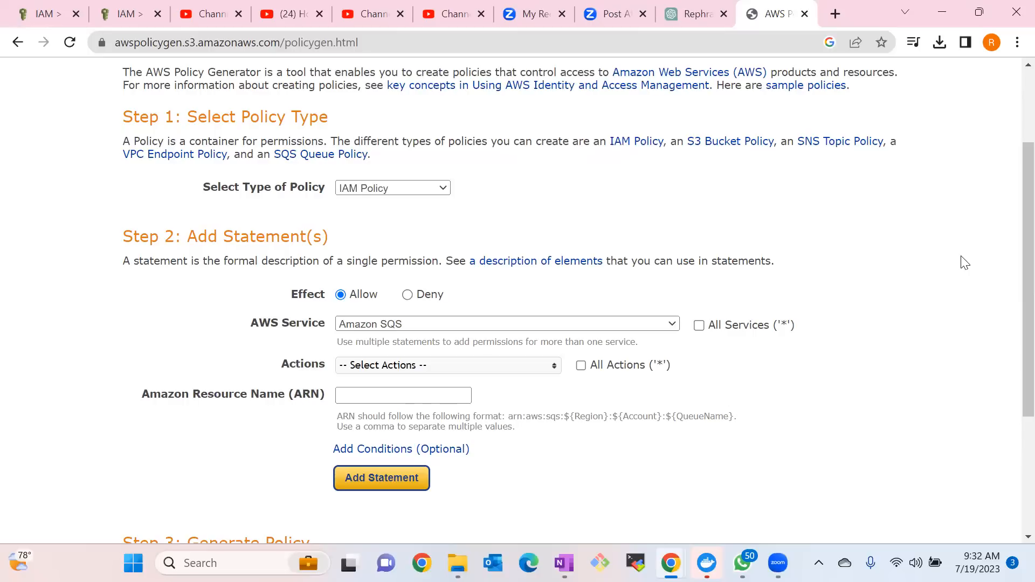
scroll(1012, 226, down, 1)
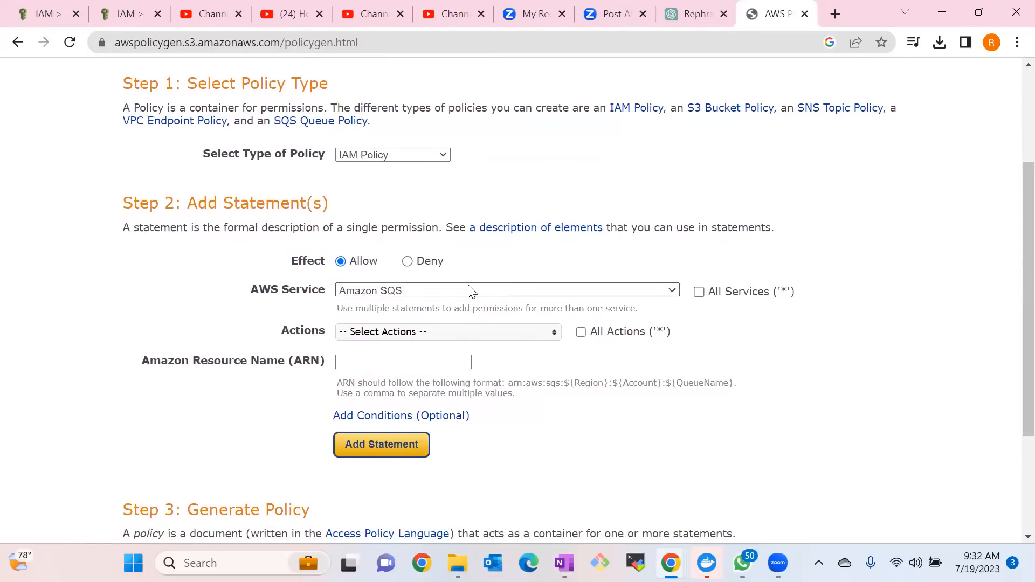
click(700, 292)
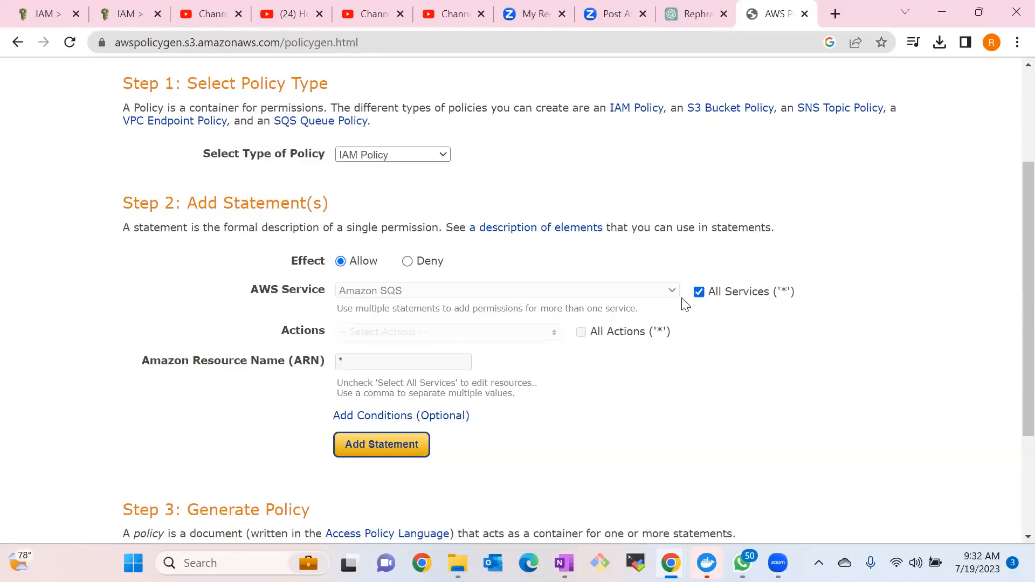
click(699, 293)
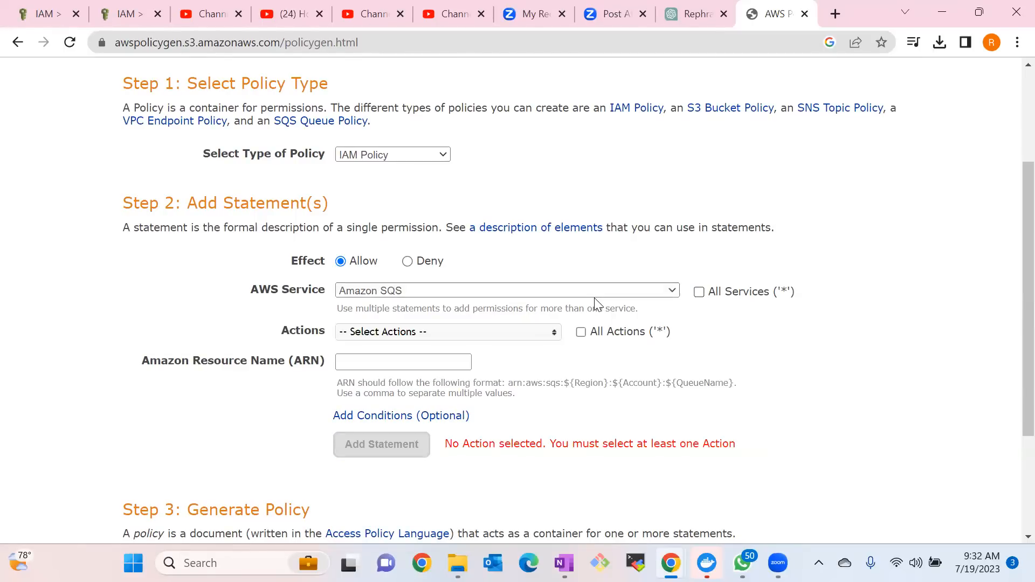
- Choose Amazon S3 as the AWS service for the policy statement
click(578, 292)
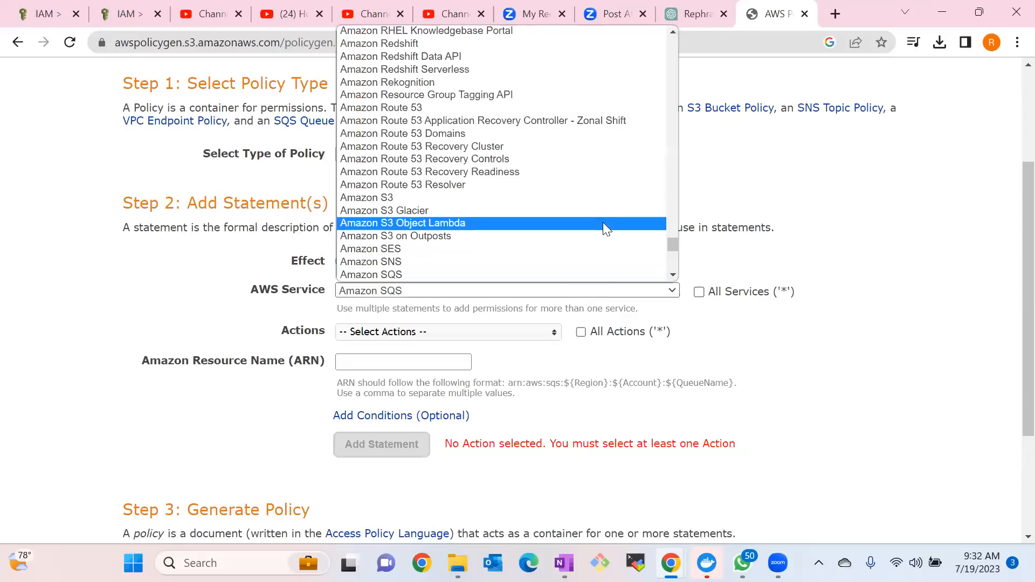
drag(677, 241, 676, 41)
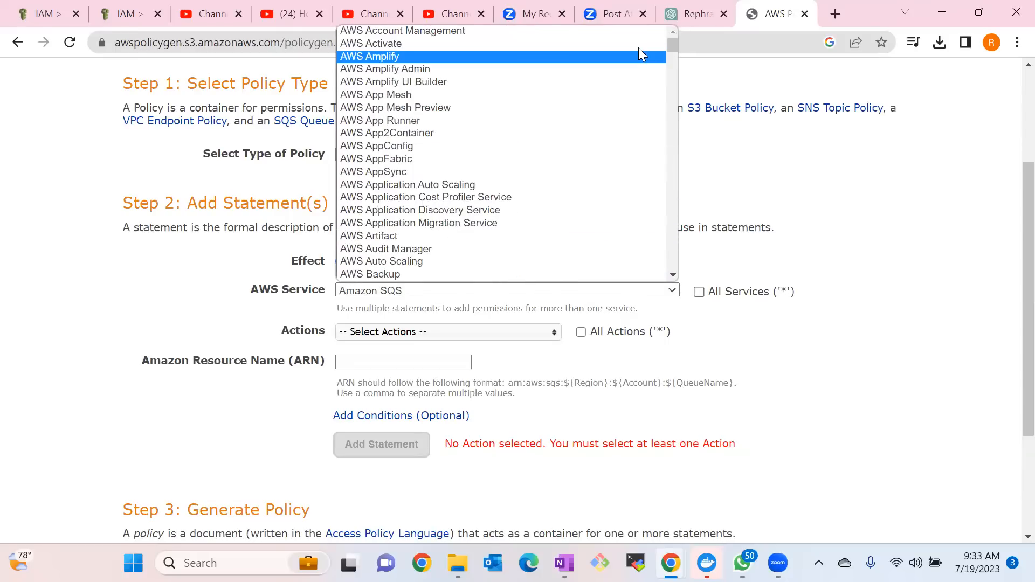
click(419, 296)
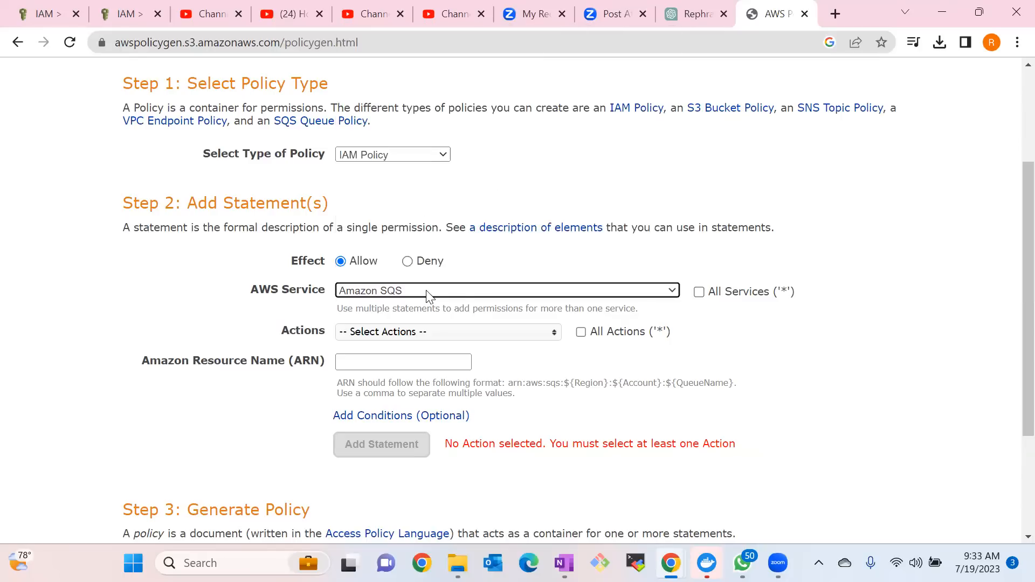
click(426, 294)
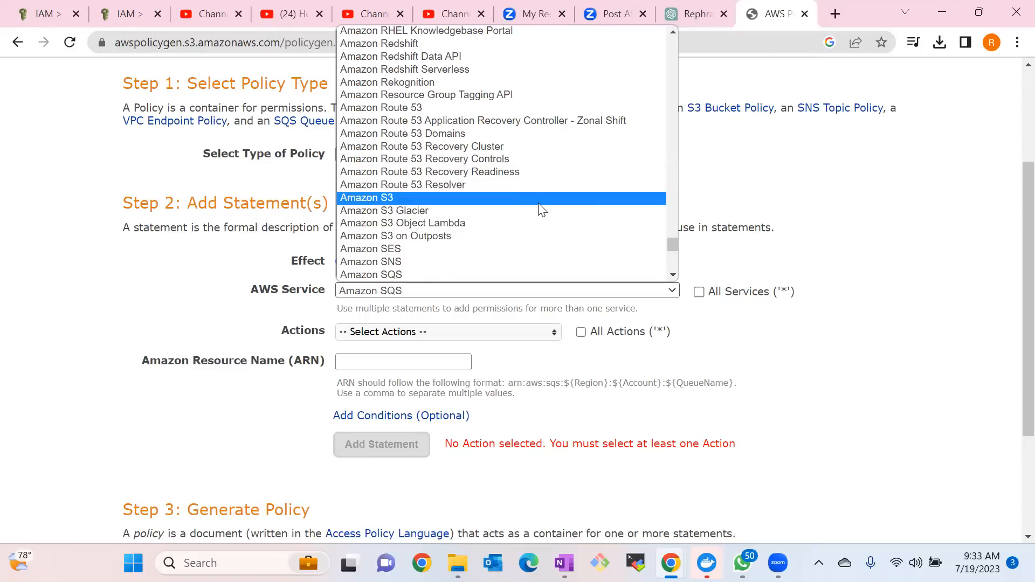
click(450, 199)
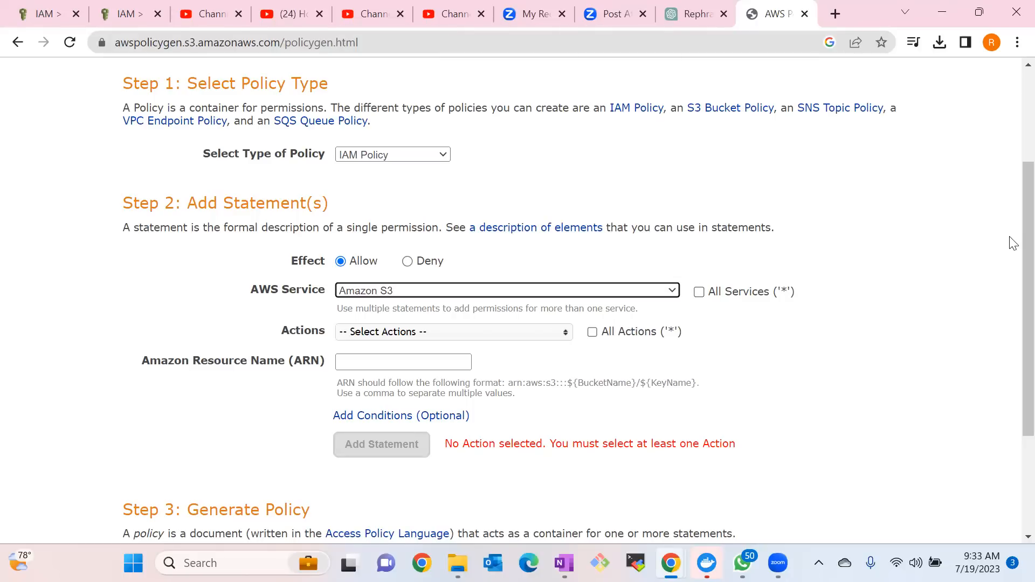
- Add the CreateBucket action to the Amazon S3 policy statement
scroll(1013, 244, down, 1)
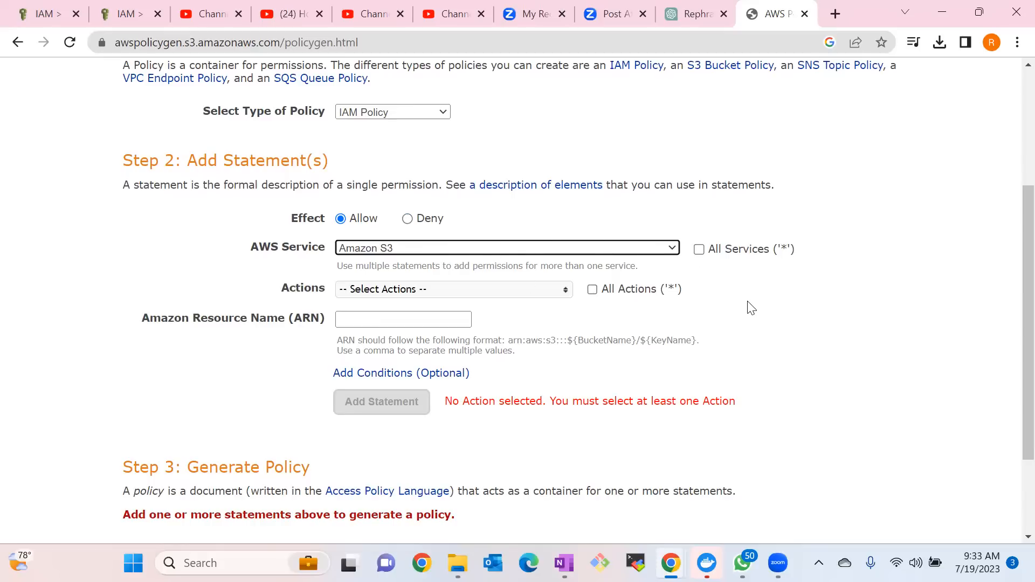
click(592, 291)
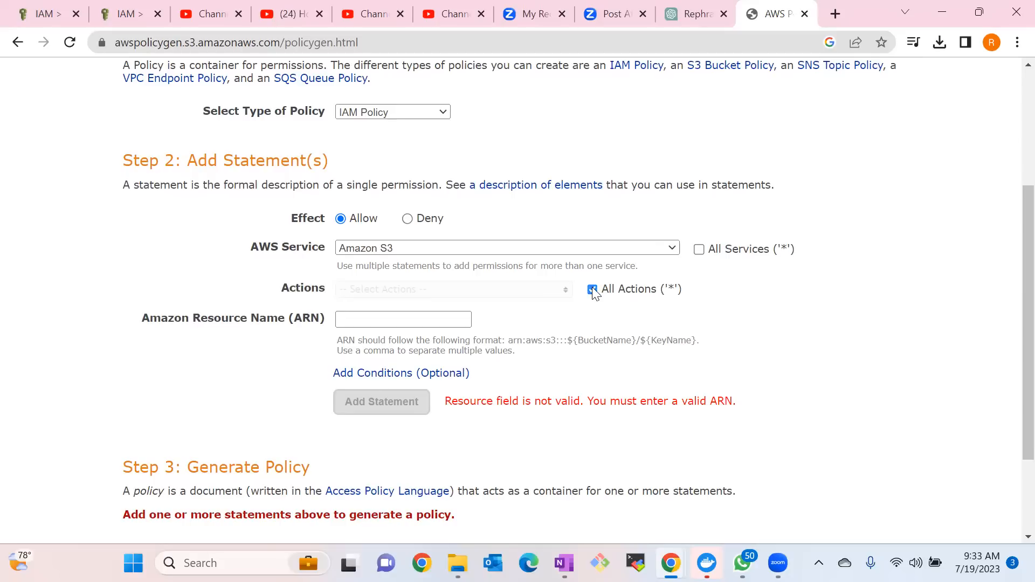
click(593, 291)
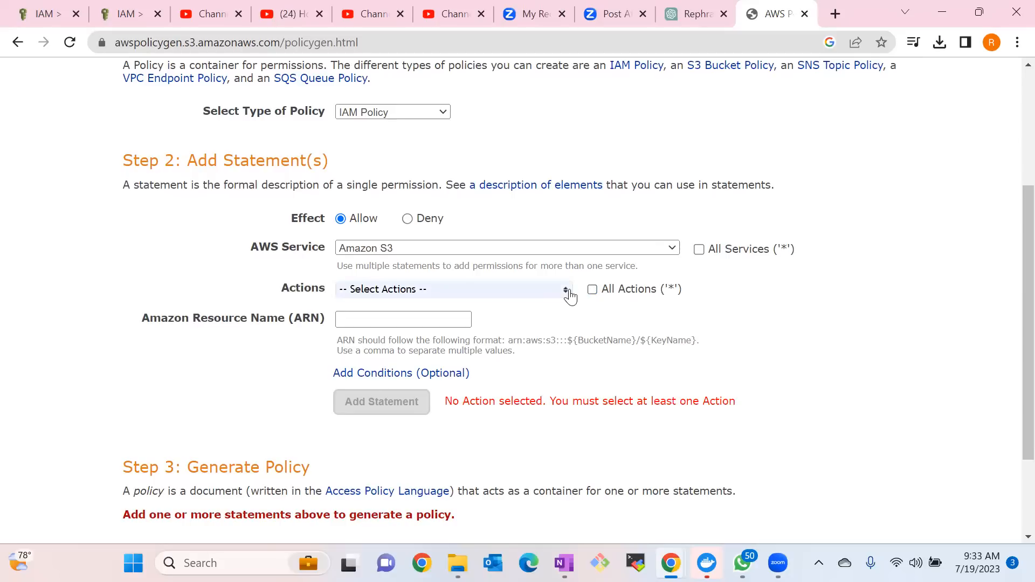
click(571, 296)
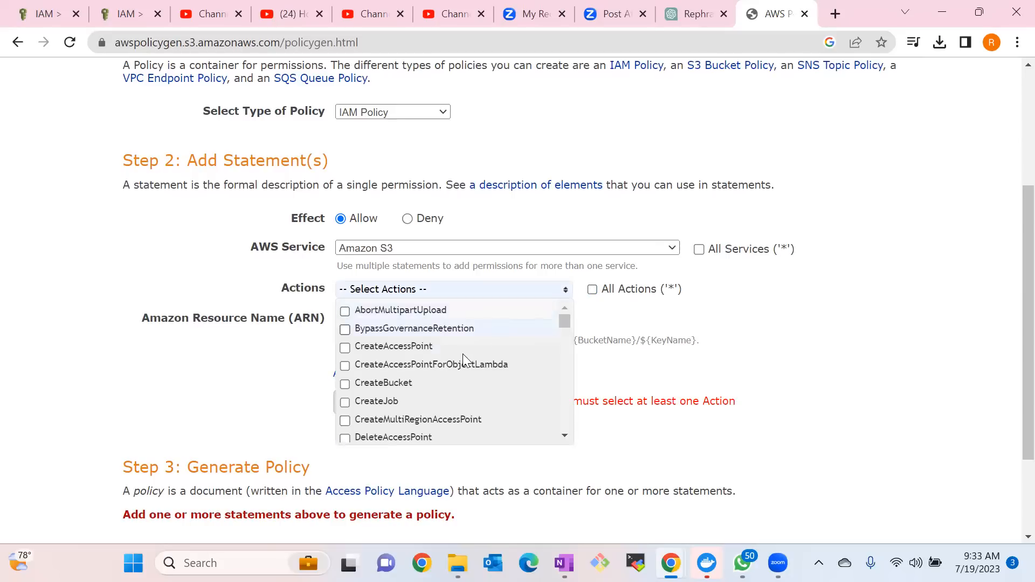
click(345, 384)
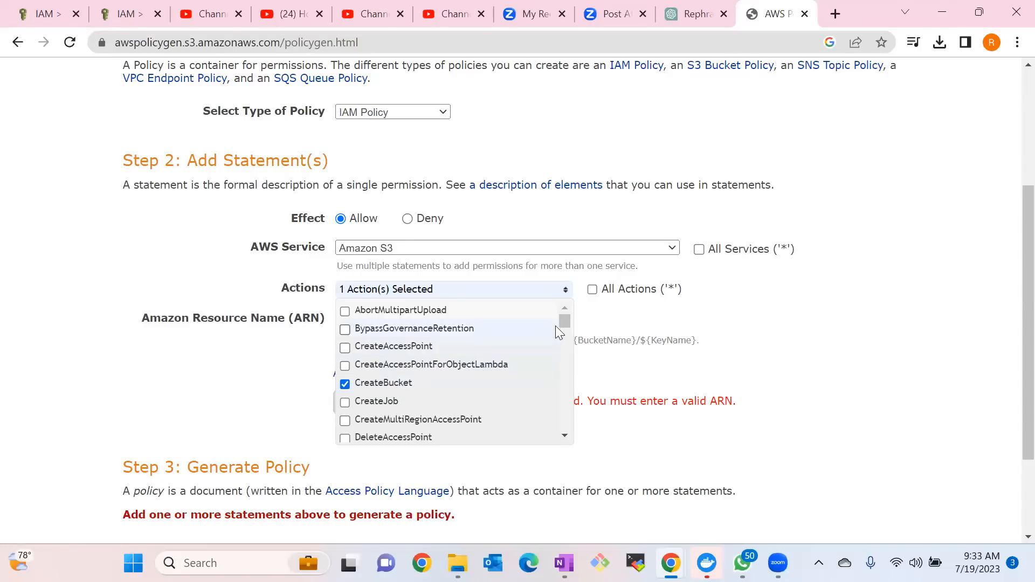
click(566, 436)
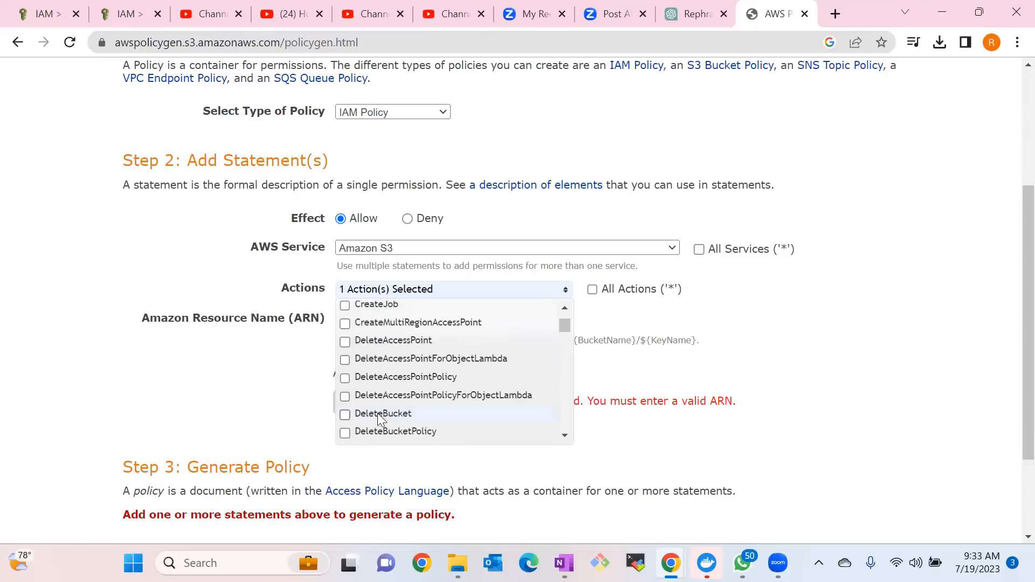
click(346, 414)
click(406, 417)
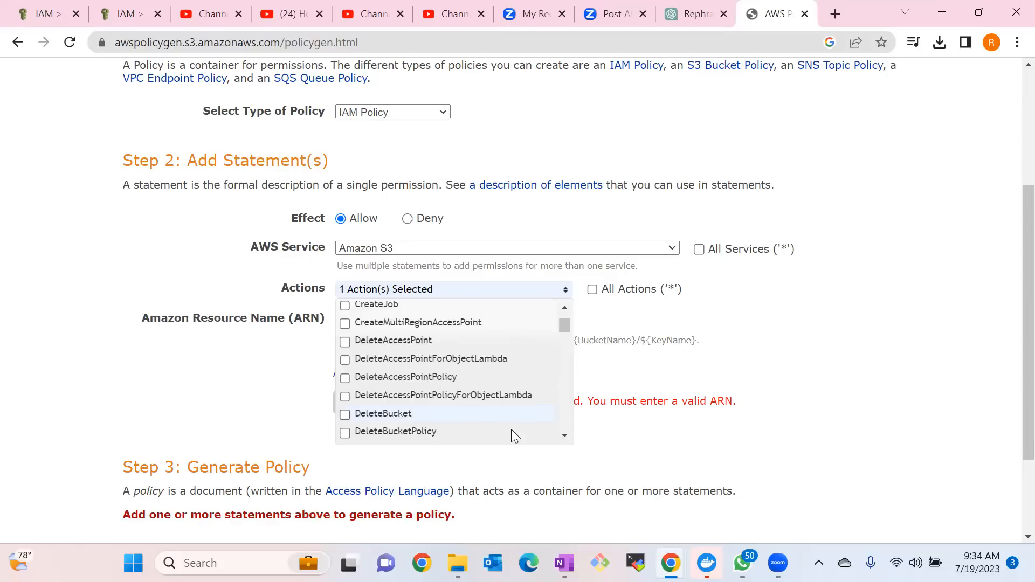
- Add the GetBucketPolicy action to the statement's selected S3 actions
click(564, 436)
click(564, 436)
click(564, 437)
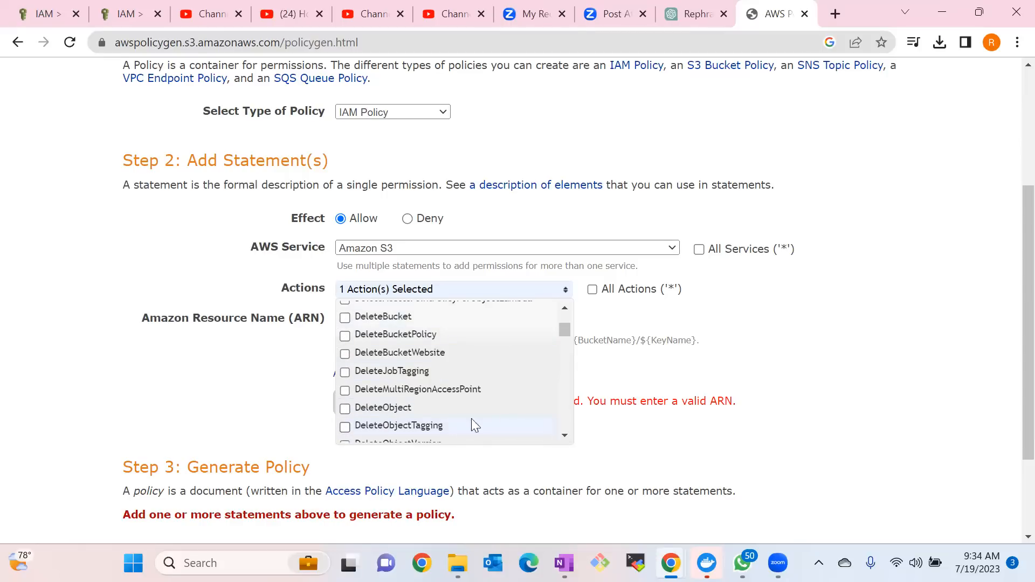
click(565, 436)
click(564, 437)
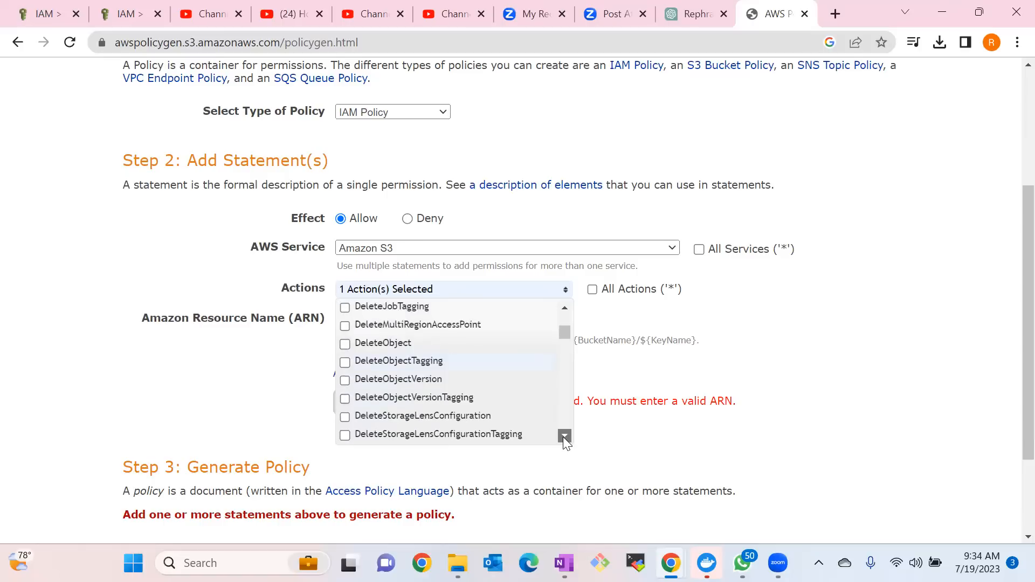
click(564, 437)
click(564, 436)
click(564, 437)
click(565, 437)
click(564, 437)
click(564, 436)
click(564, 436)
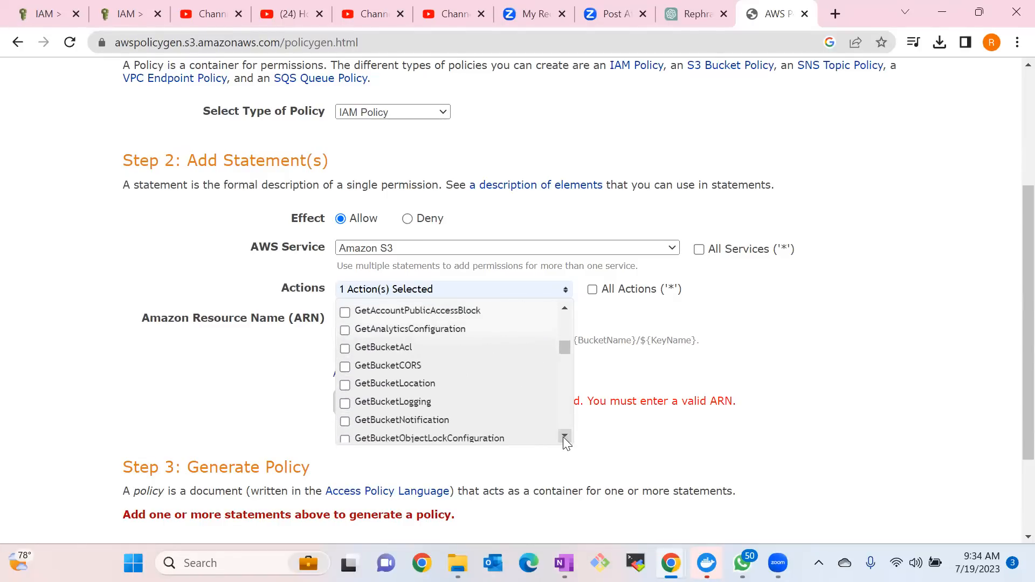
click(564, 437)
click(564, 436)
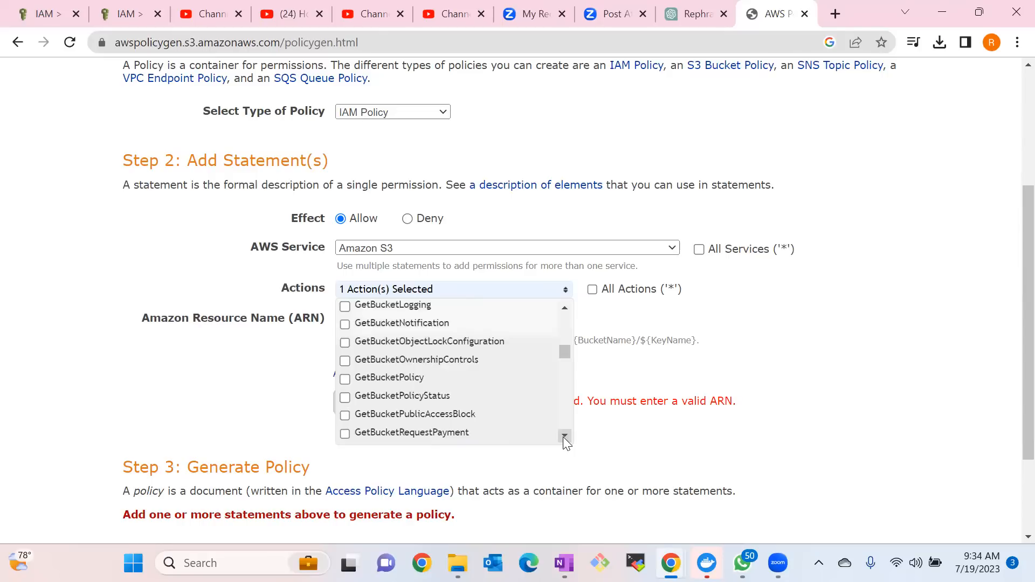
click(344, 379)
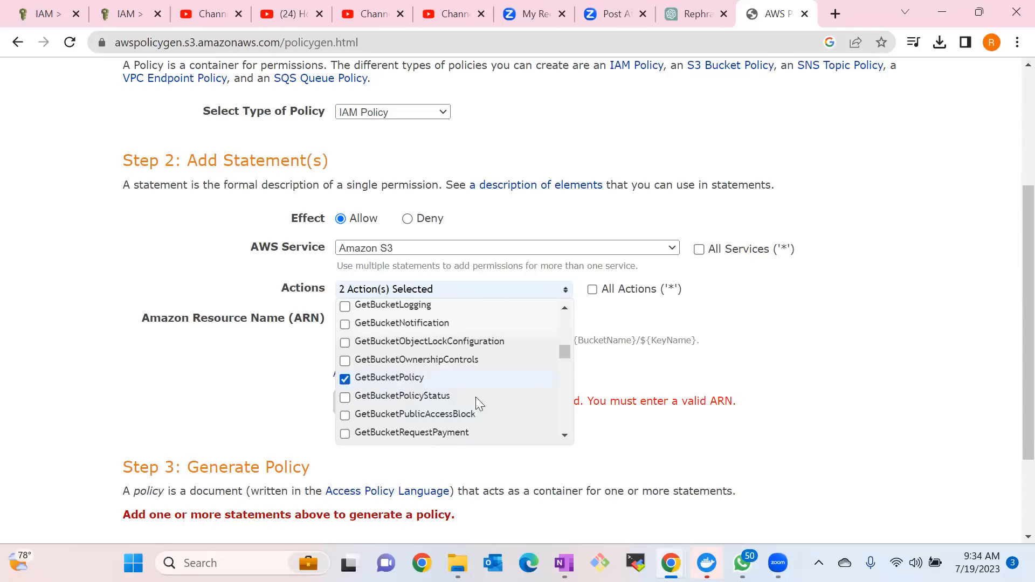
- Include the GetObject action among the statement's selected S3 actions
click(564, 436)
click(564, 437)
click(564, 437)
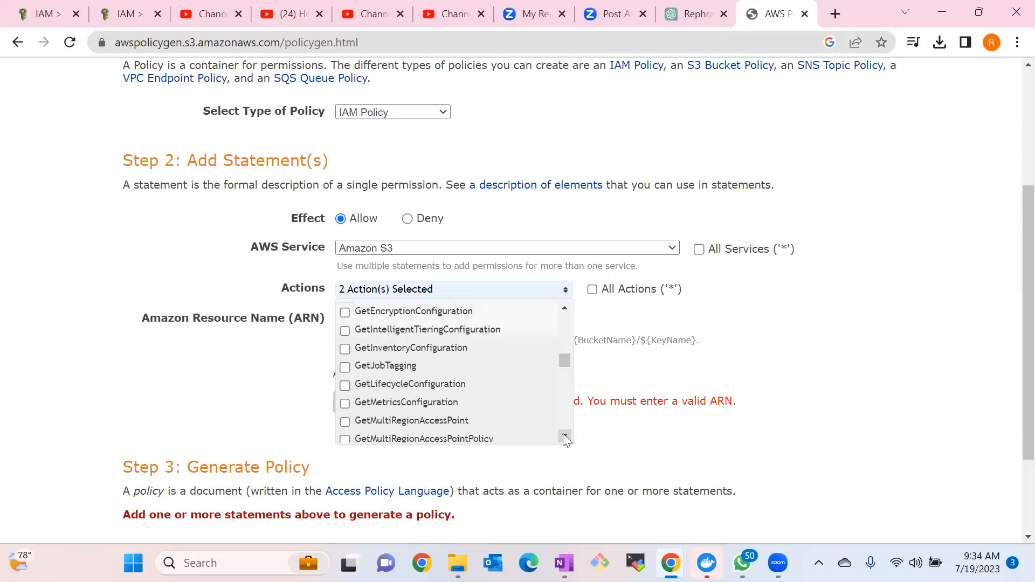
click(564, 437)
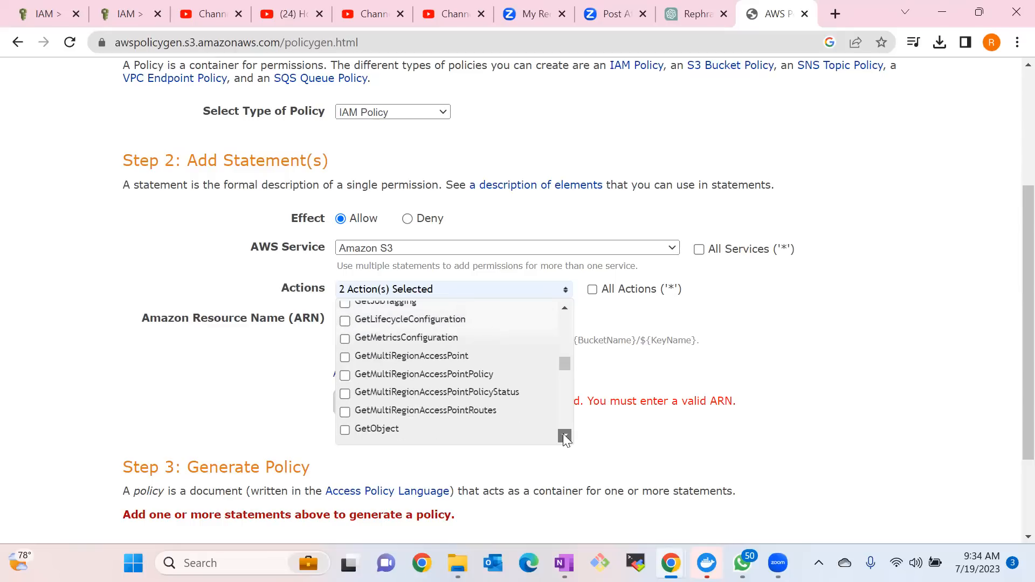
click(564, 436)
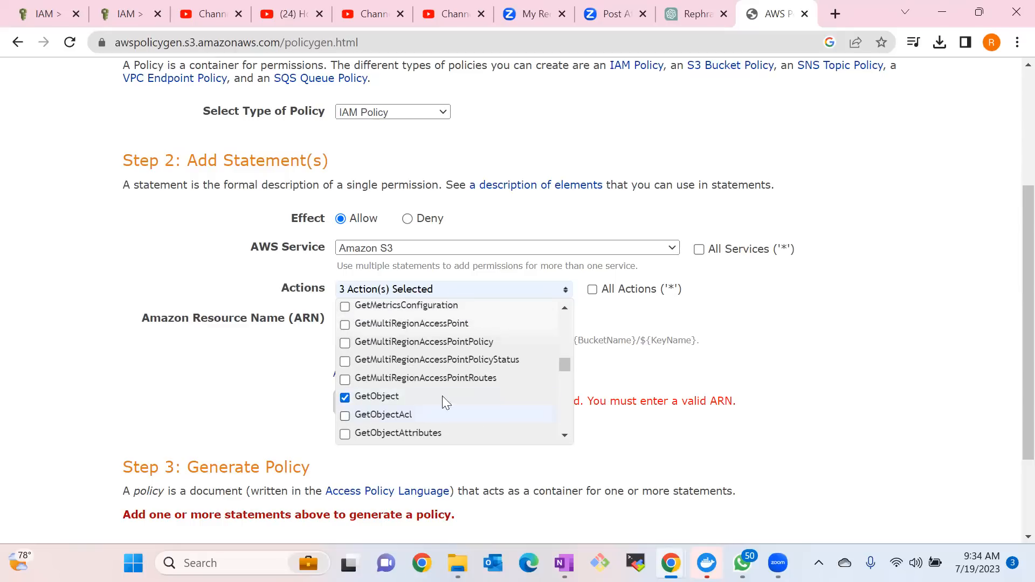
- Include the PutObject action in the statement and close the list of actions
drag(563, 428, 563, 429)
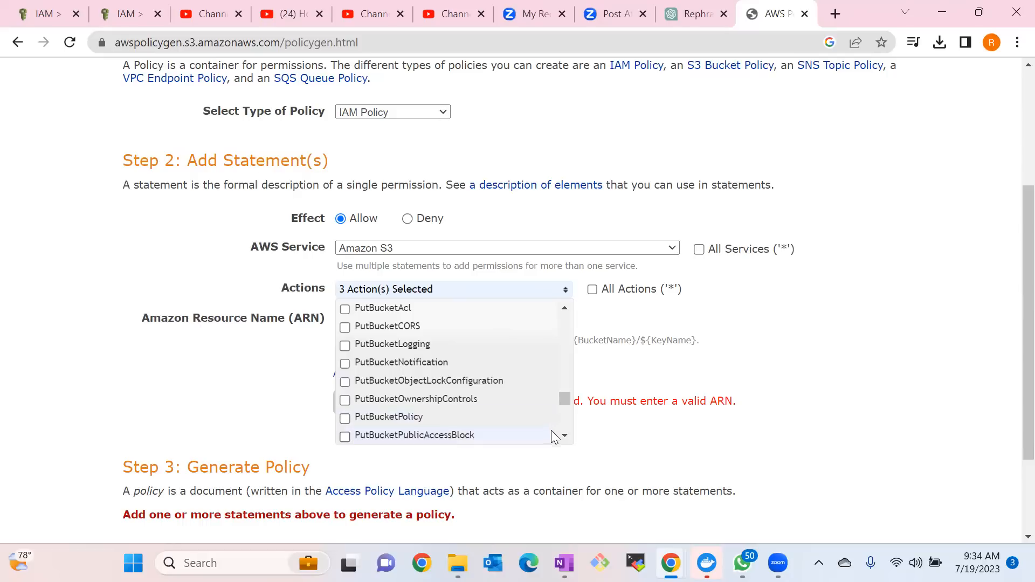
drag(565, 436, 563, 437)
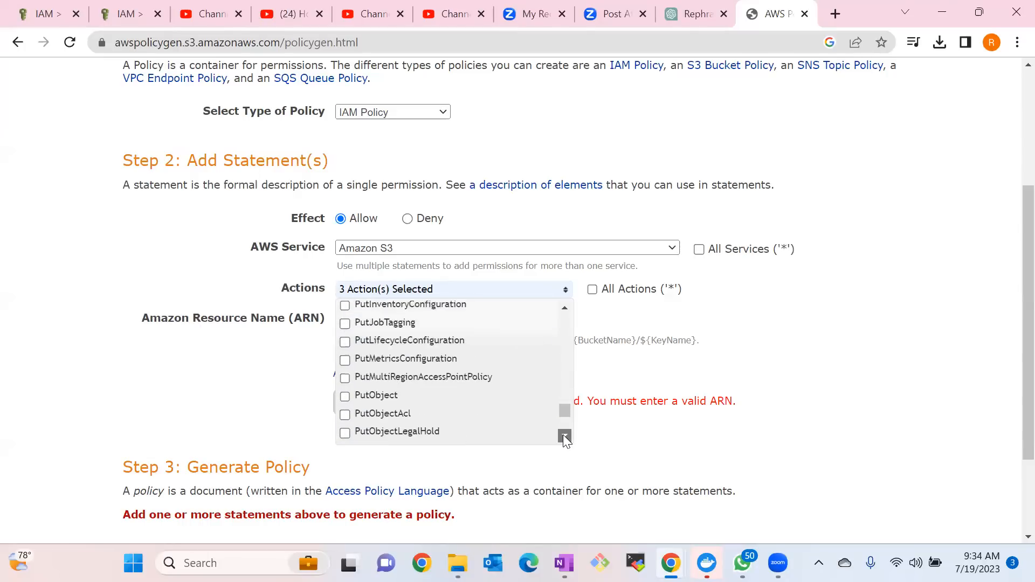
click(344, 397)
click(782, 373)
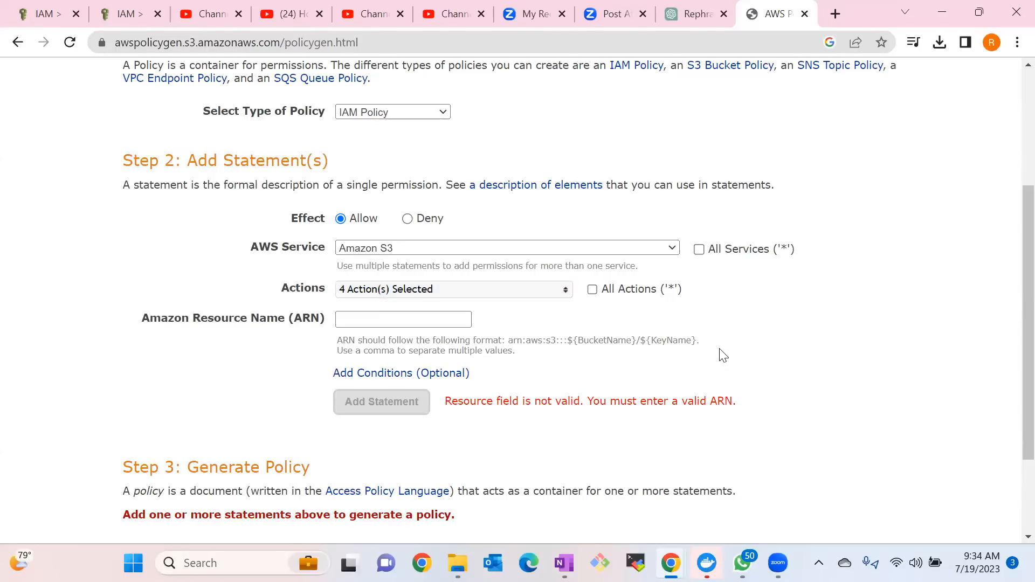
- Set the Amazon Resource Name (ARN) to * and add the statement to the policy
click(413, 321)
click(410, 321)
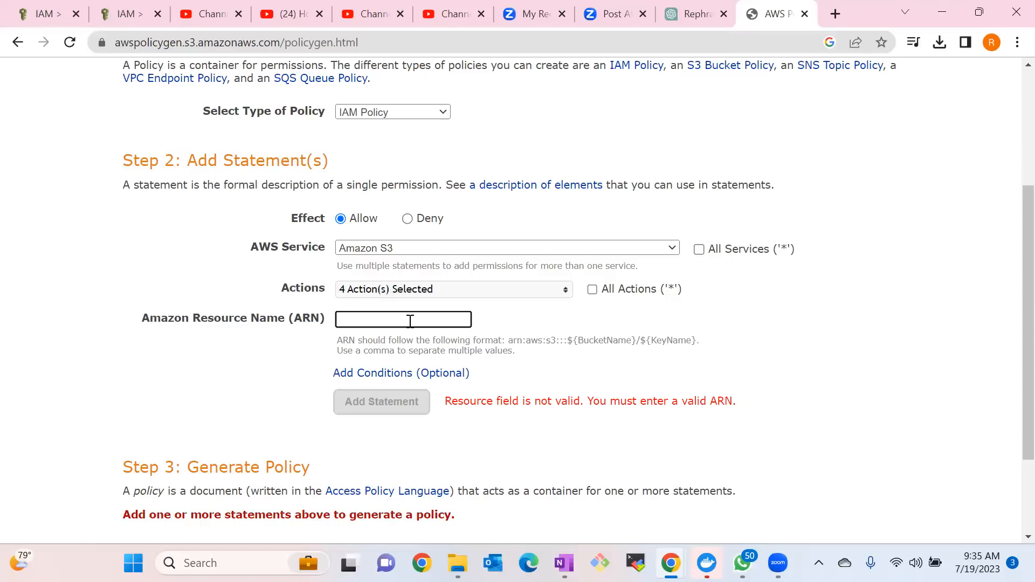
text(*)
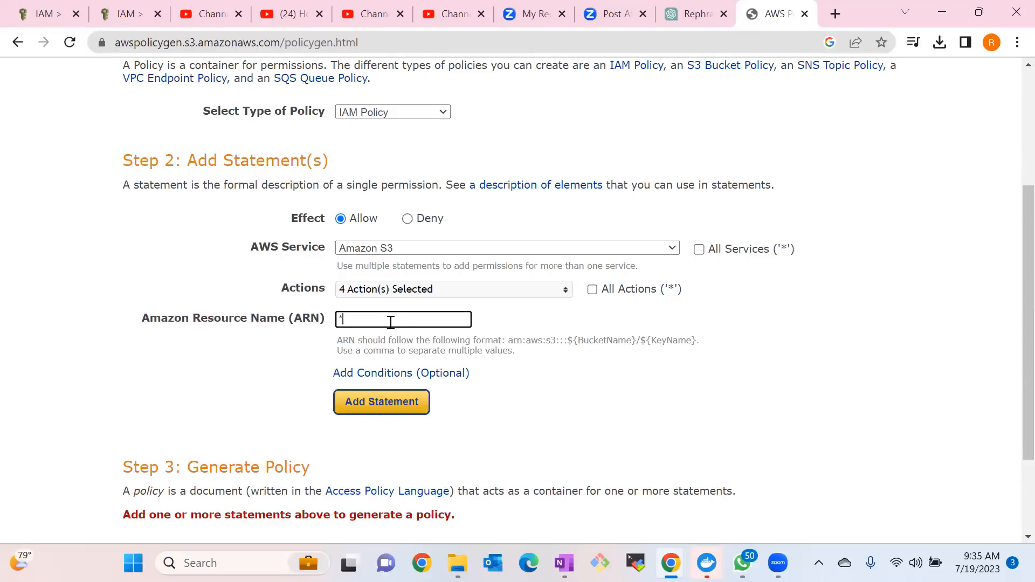
click(372, 409)
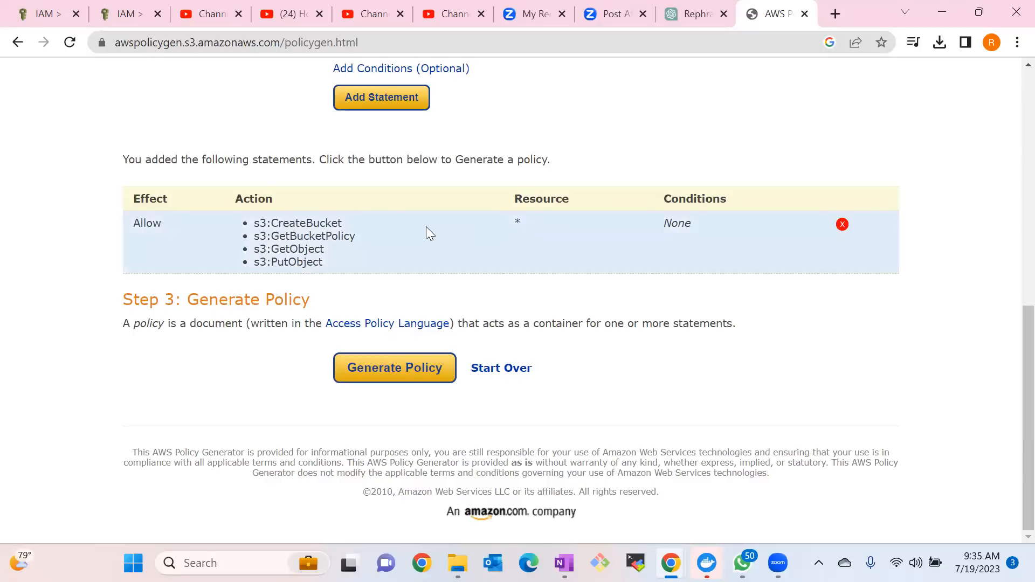
- Generate the policy and copy its entire JSON document
click(415, 360)
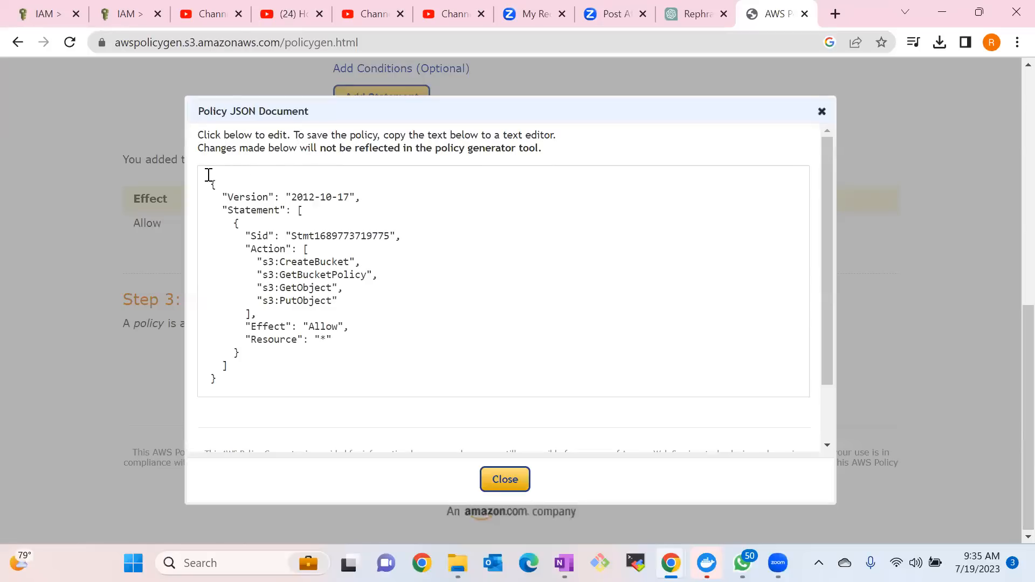
drag(207, 177, 414, 374)
key(ctrl+c)
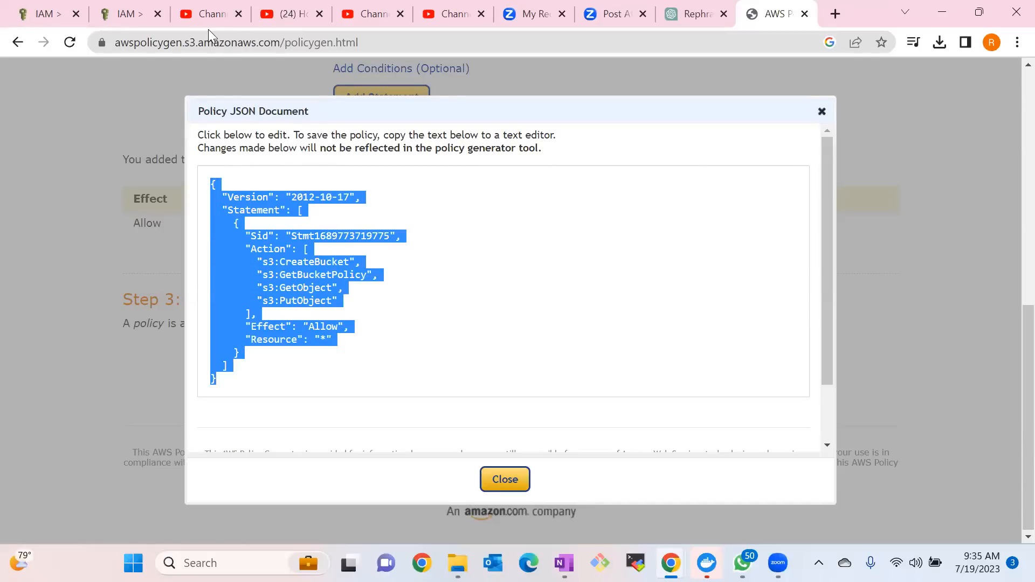
- Return to the IAM policy being created, replace all its JSON with the copied policy and continue to the review page
click(115, 7)
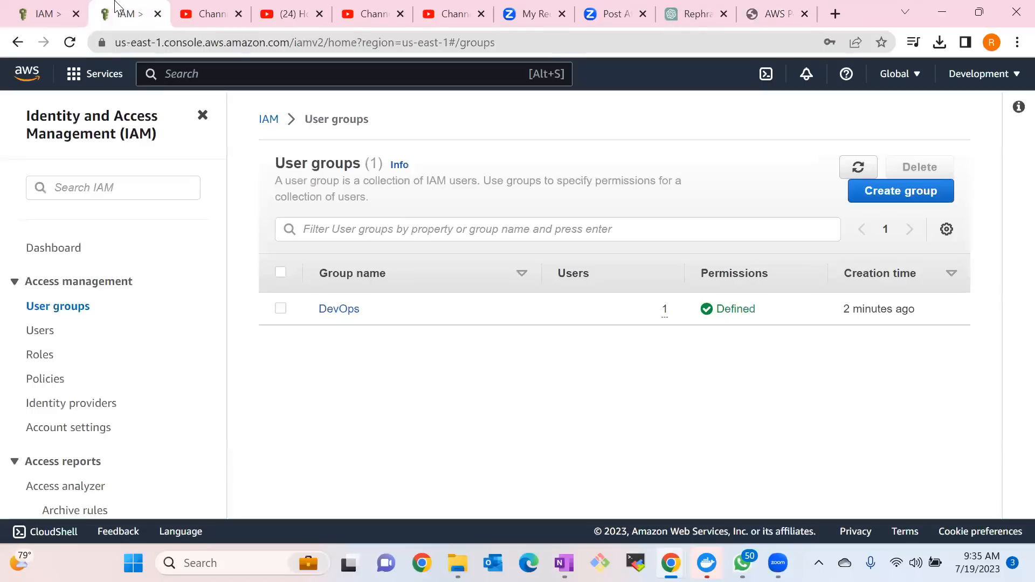
click(49, 11)
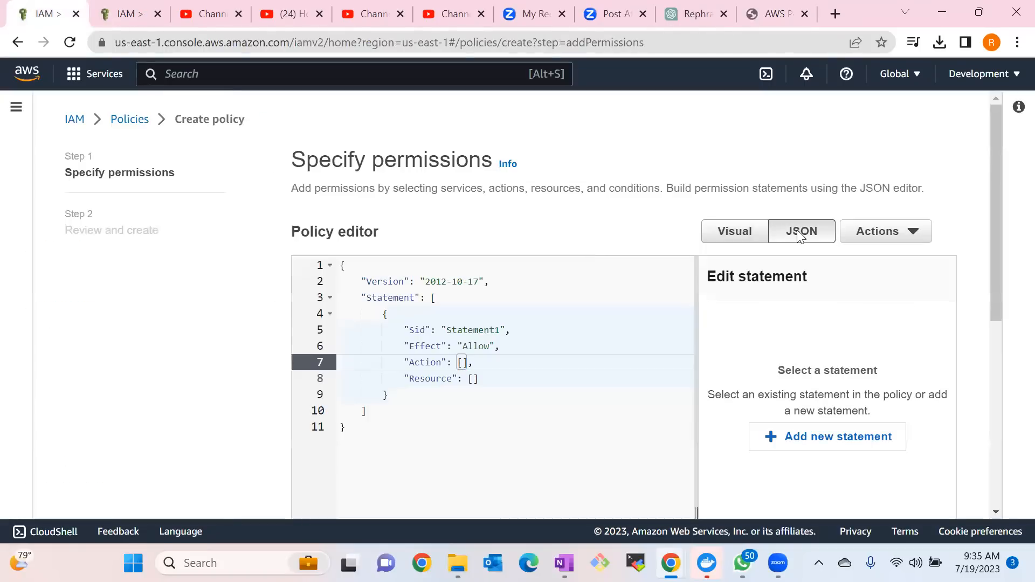
click(380, 287)
key(ctrl+a)
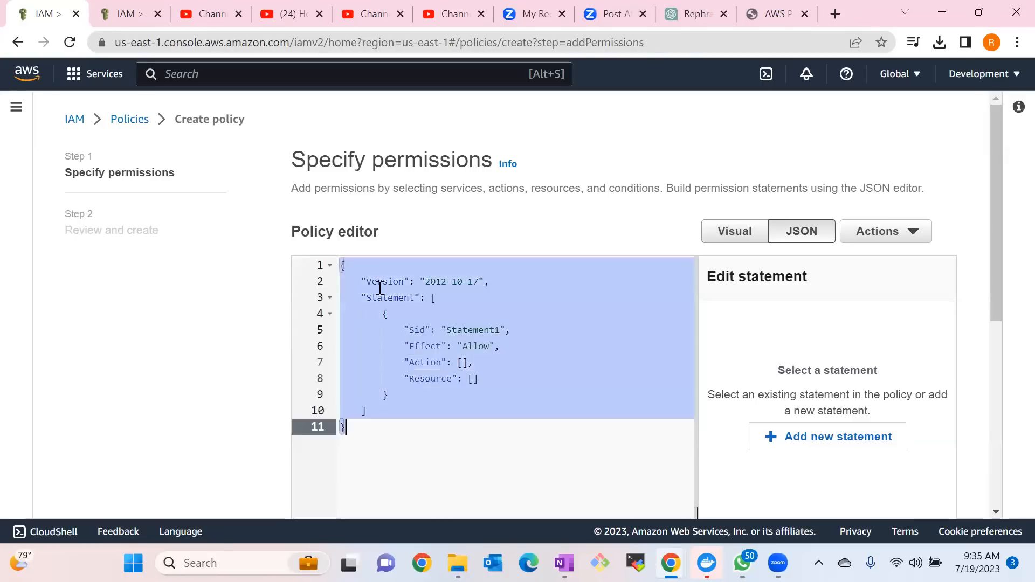
key(BackSpace)
key(ctrl+v)
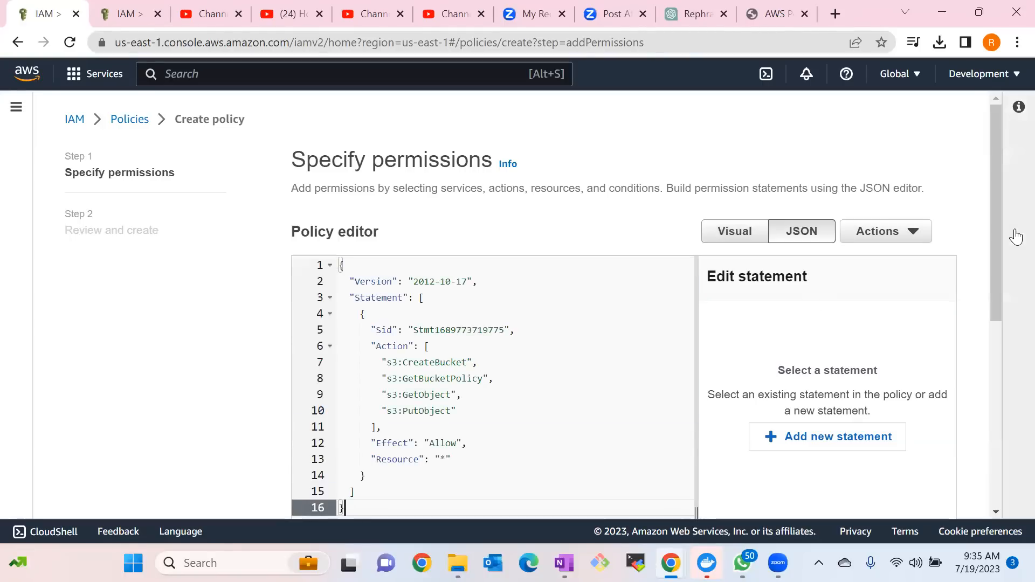
drag(999, 218, 999, 427)
click(925, 490)
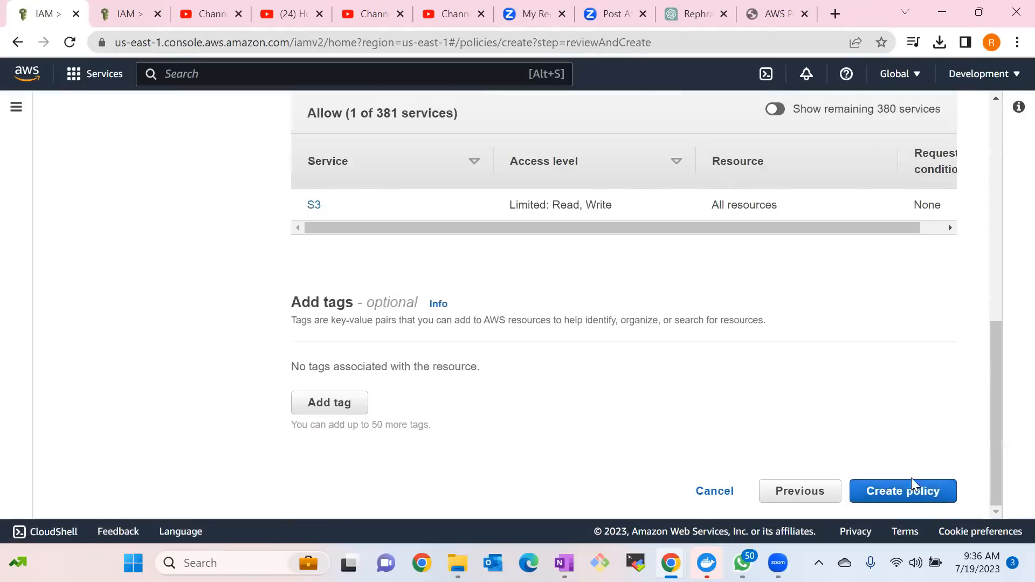
- Name the policy s3_access and create it
click(901, 493)
click(418, 198)
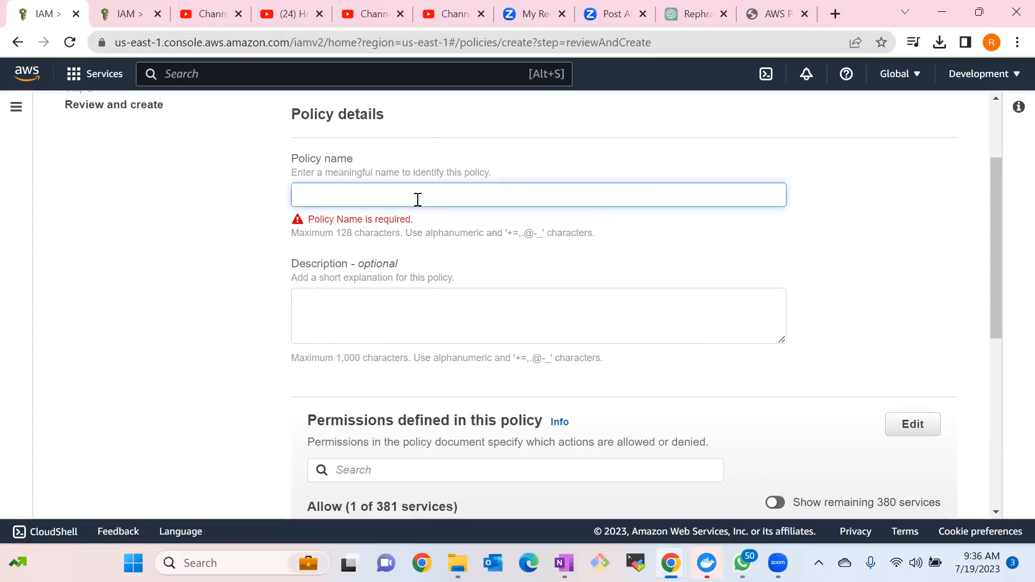
text(s2)
key(BackSpace)
text(3_access)
drag(993, 217, 1010, 407)
click(892, 504)
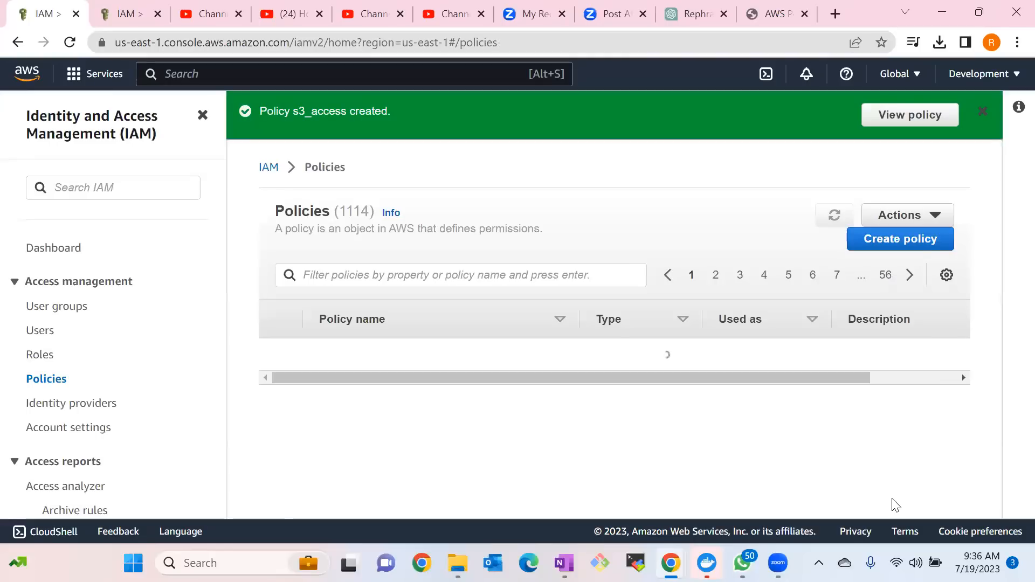